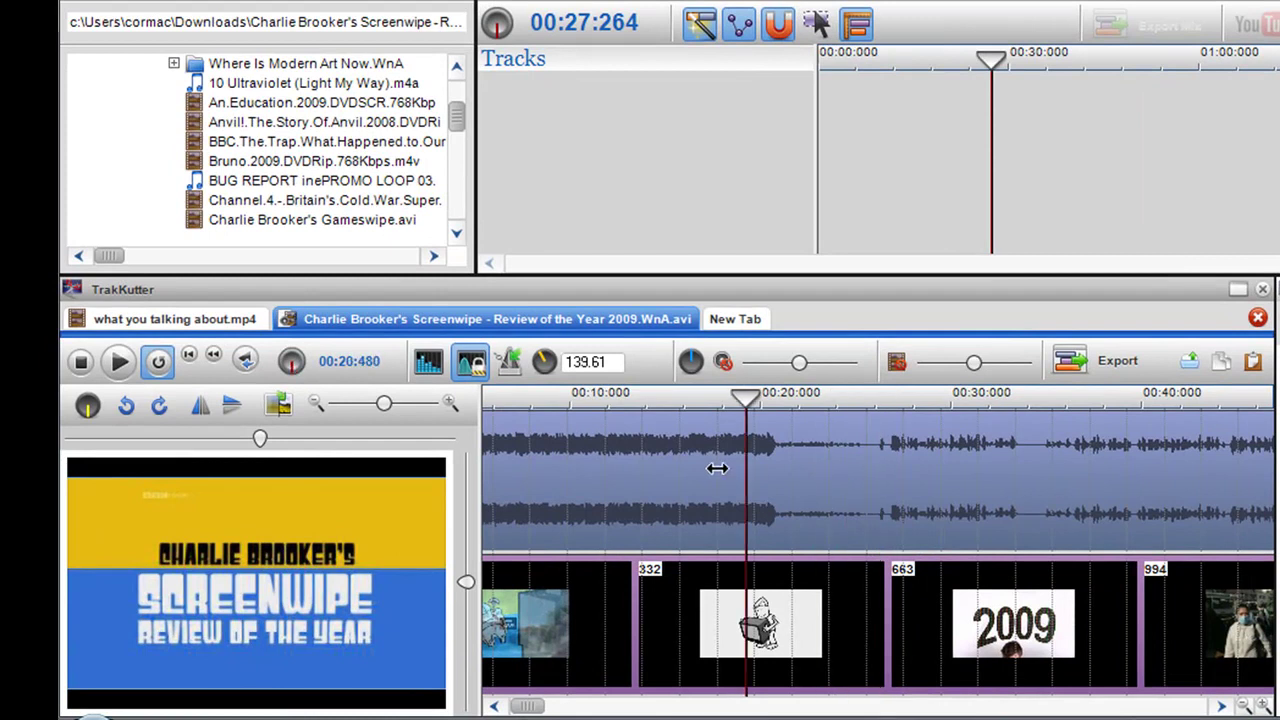
# Scrub the Screenwipe playhead back from 00:20:480 to about 00:09:792
pyautogui.moveTo(717, 468)
pyautogui.mouseDown()
pyautogui.moveTo(462, 457)
pyautogui.moveTo(650, 457)
pyautogui.moveTo(503, 451)
pyautogui.moveTo(537, 443)
pyautogui.moveTo(1071, 464)
pyautogui.moveTo(760, 455)
pyautogui.moveTo(1057, 440)
pyautogui.moveTo(433, 435)
pyautogui.moveTo(1100, 486)
pyautogui.moveTo(646, 486)
pyautogui.moveTo(709, 491)
pyautogui.moveTo(677, 480)
pyautogui.moveTo(661, 490)
pyautogui.mouseUp()
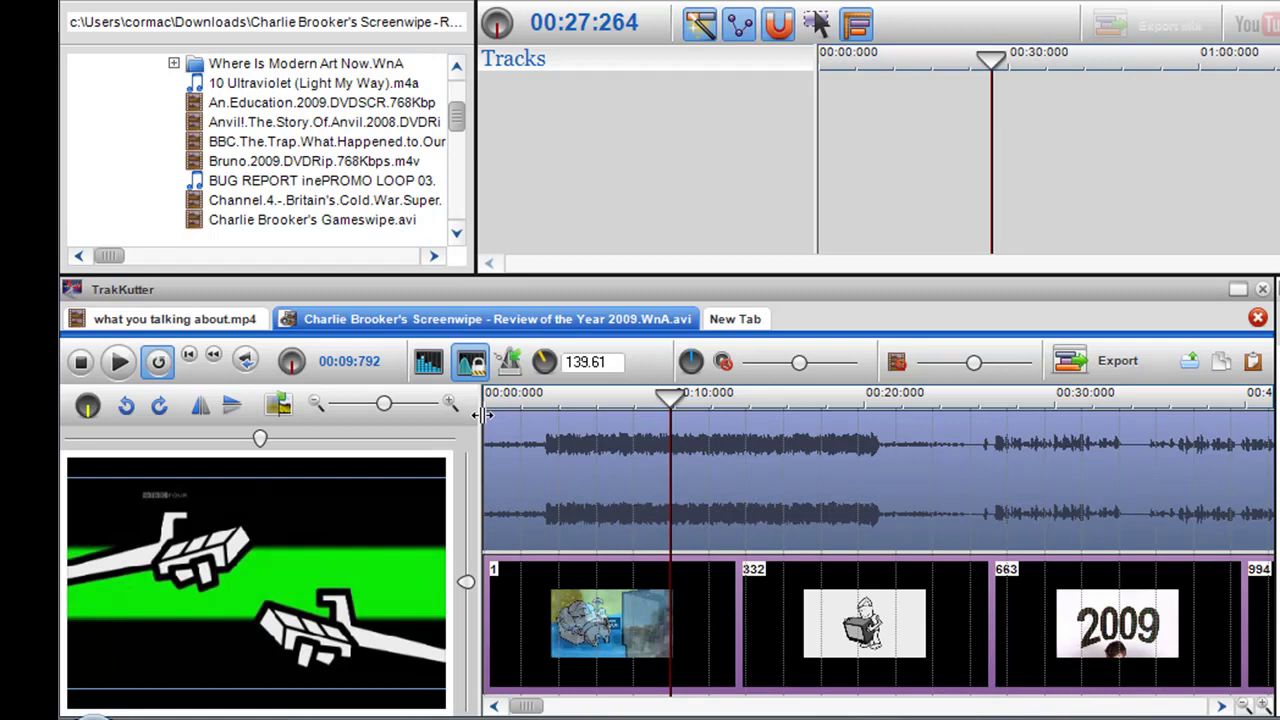
# Select the clip's first 26 seconds and place the playhead at 00:00:234, past the black frames
pyautogui.moveTo(485, 417); pyautogui.dragTo(993, 700)
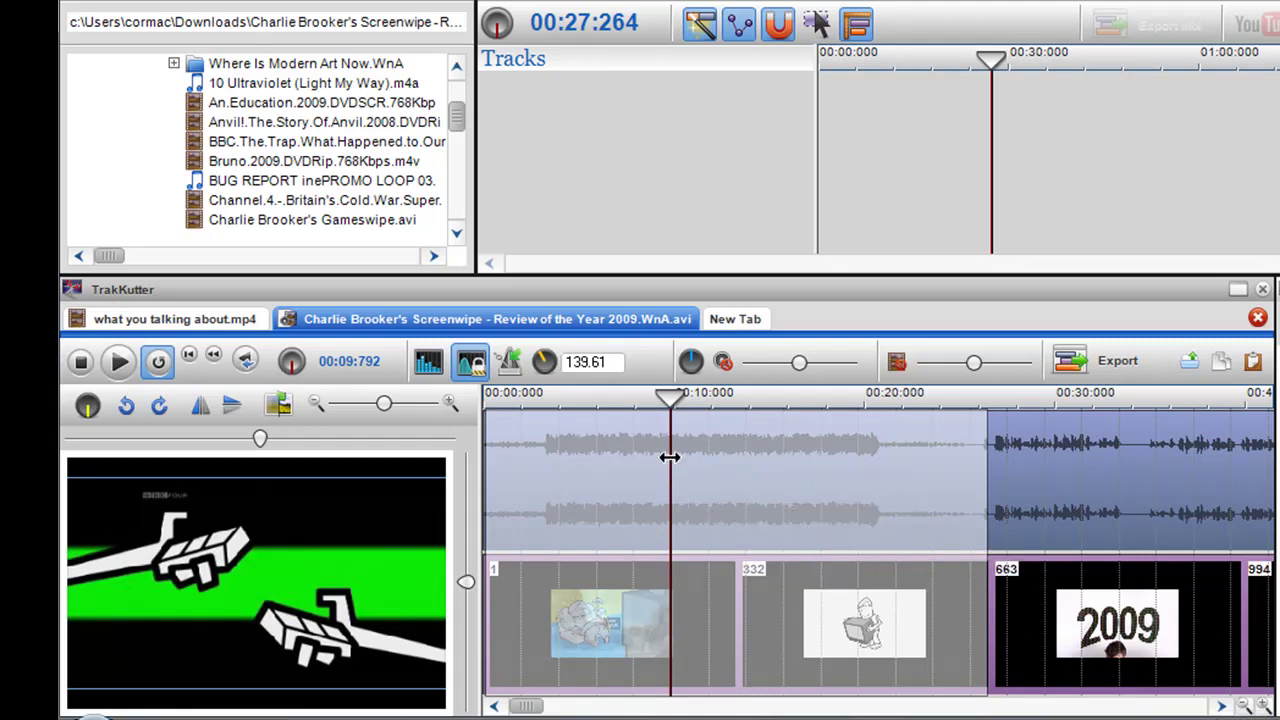
pyautogui.moveTo(669, 457); pyautogui.dragTo(474, 452)
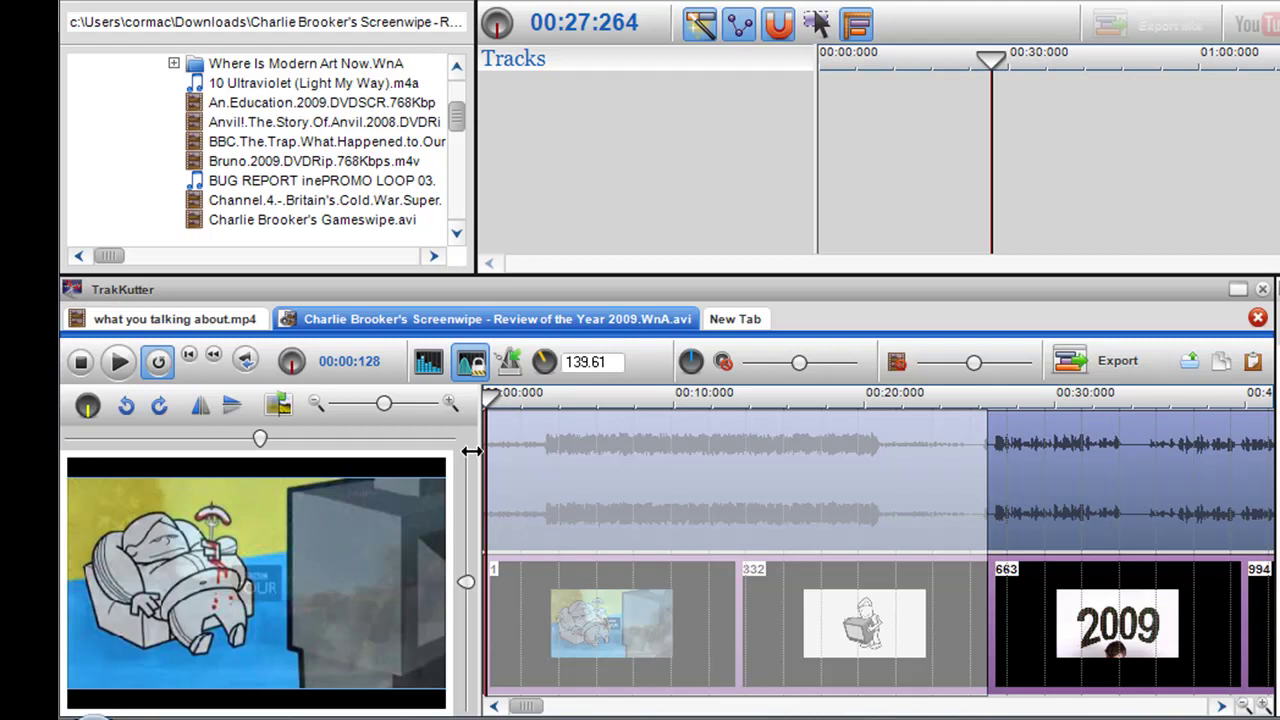
pyautogui.scroll(5, 595, 495)
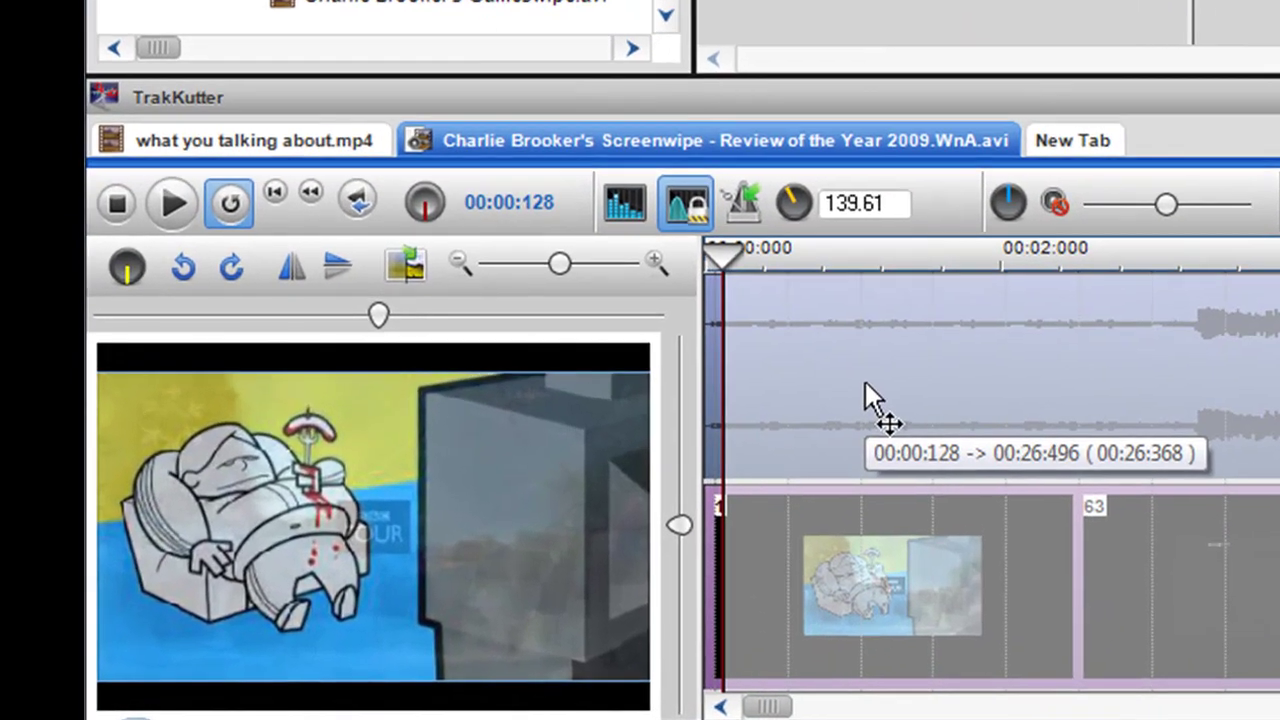
pyautogui.scroll(1, 743, 374)
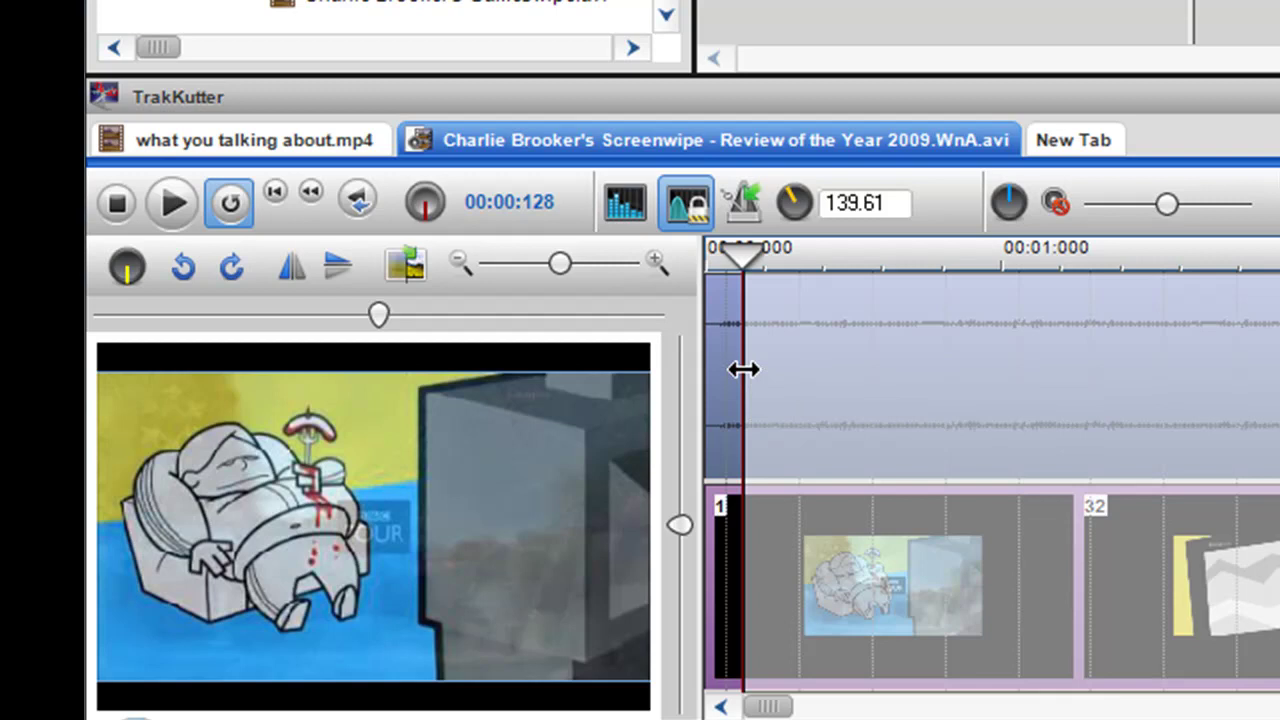
pyautogui.moveTo(743, 369); pyautogui.dragTo(774, 368)
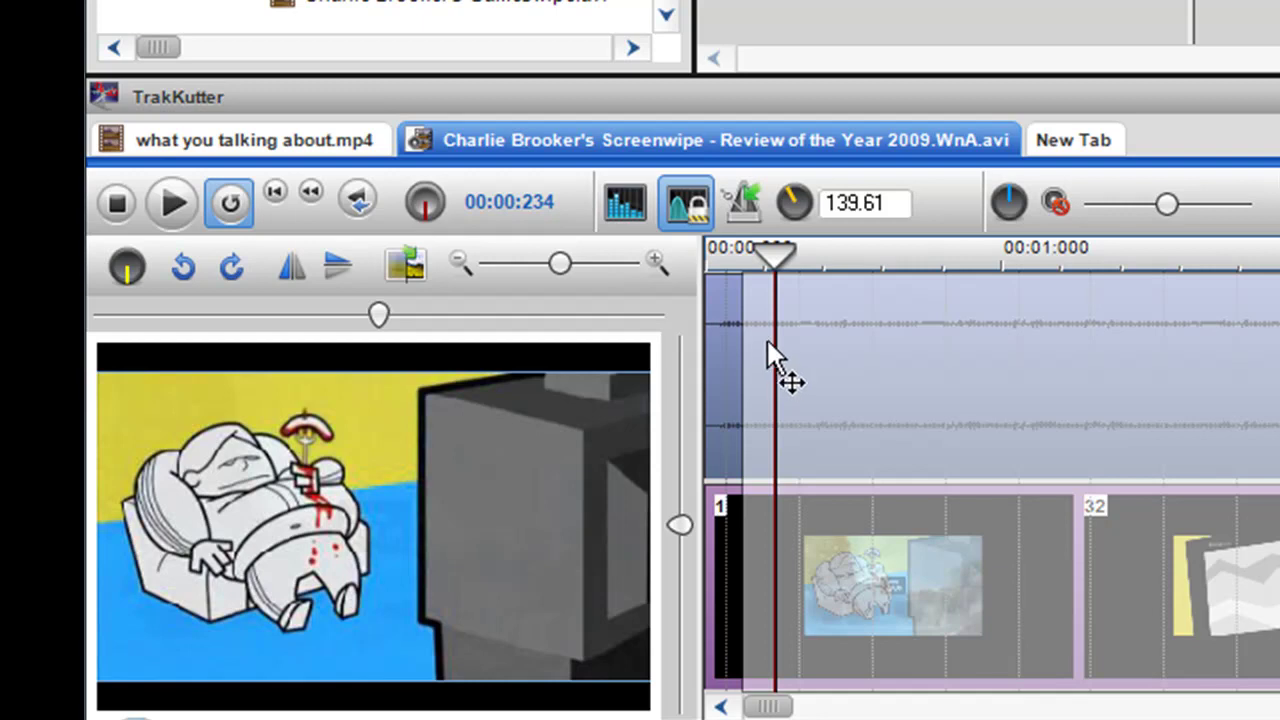
# Snap the selection start to the playhead so it spans 00:00:234 to 00:26:496
pyautogui.moveTo(812, 347)
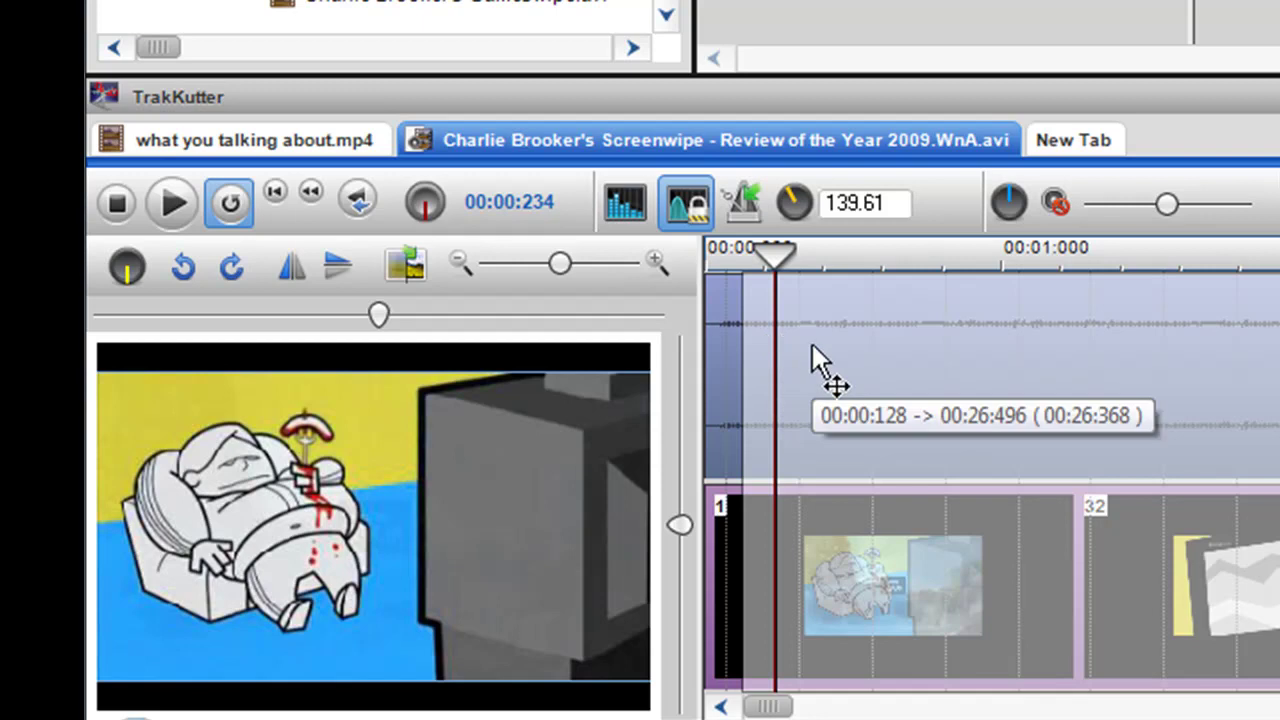
pyautogui.rightClick(807, 321)
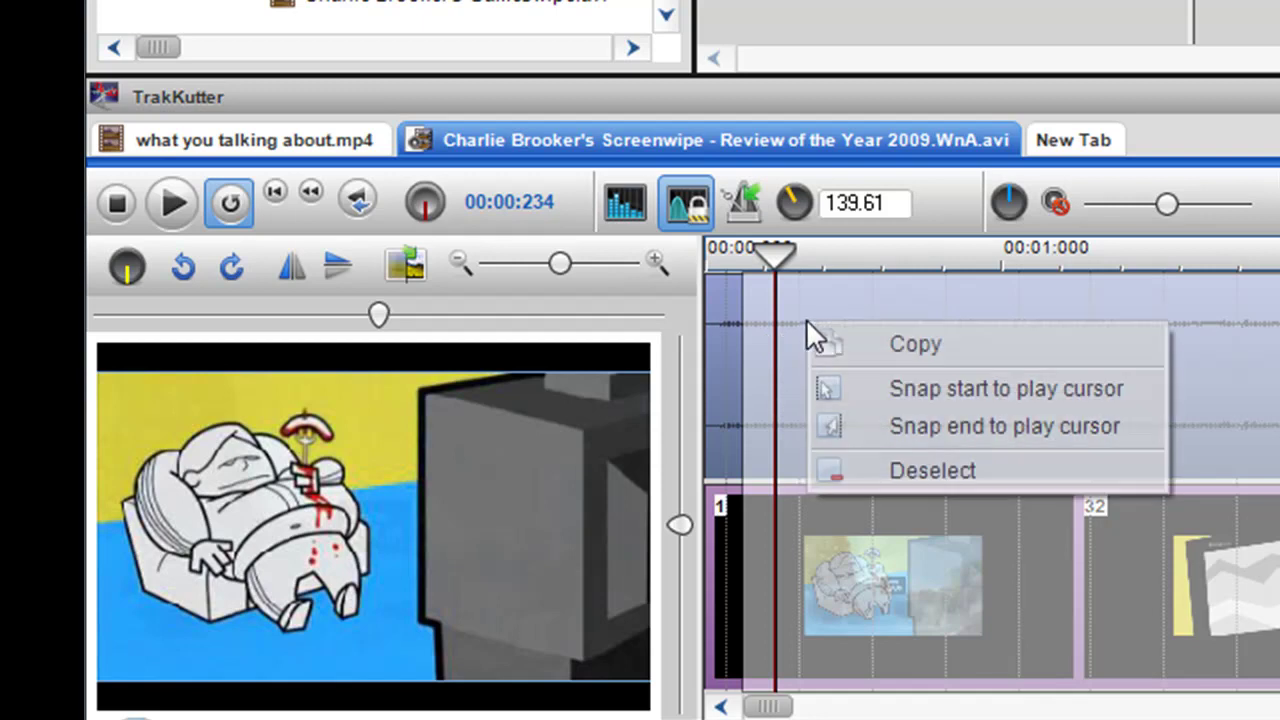
pyautogui.click(906, 384)
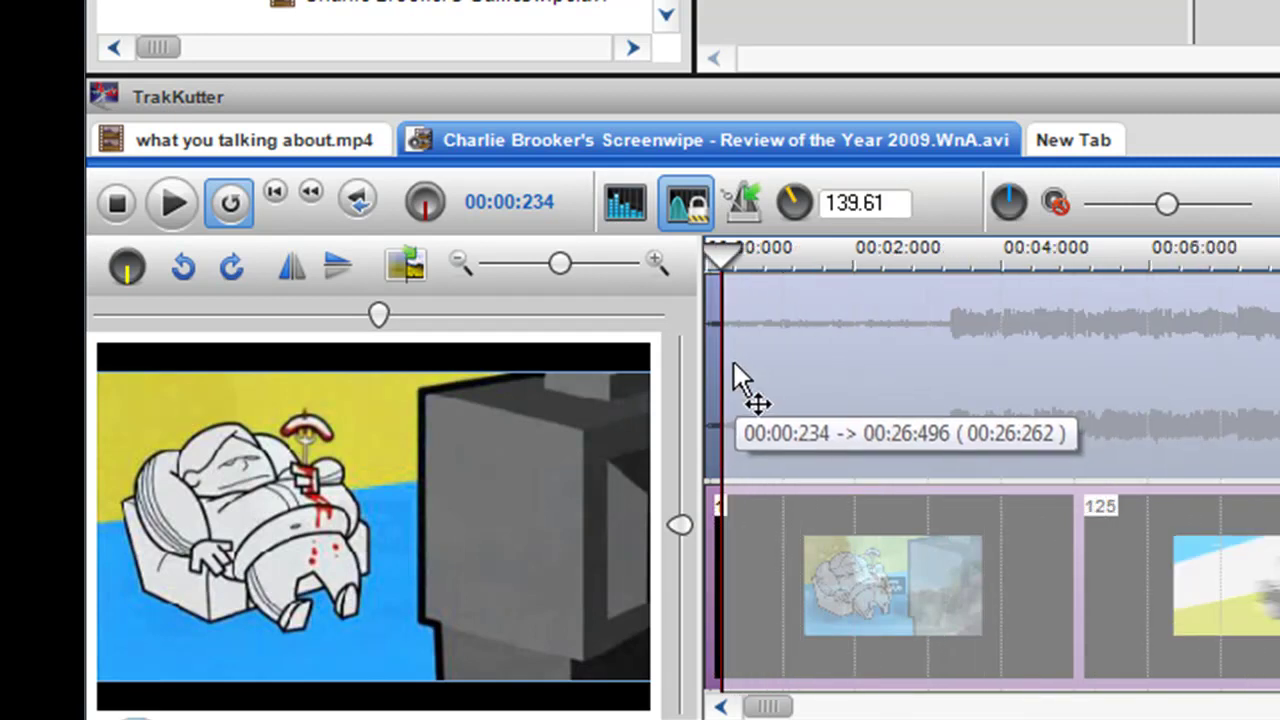
pyautogui.scroll(3, 905, 405)
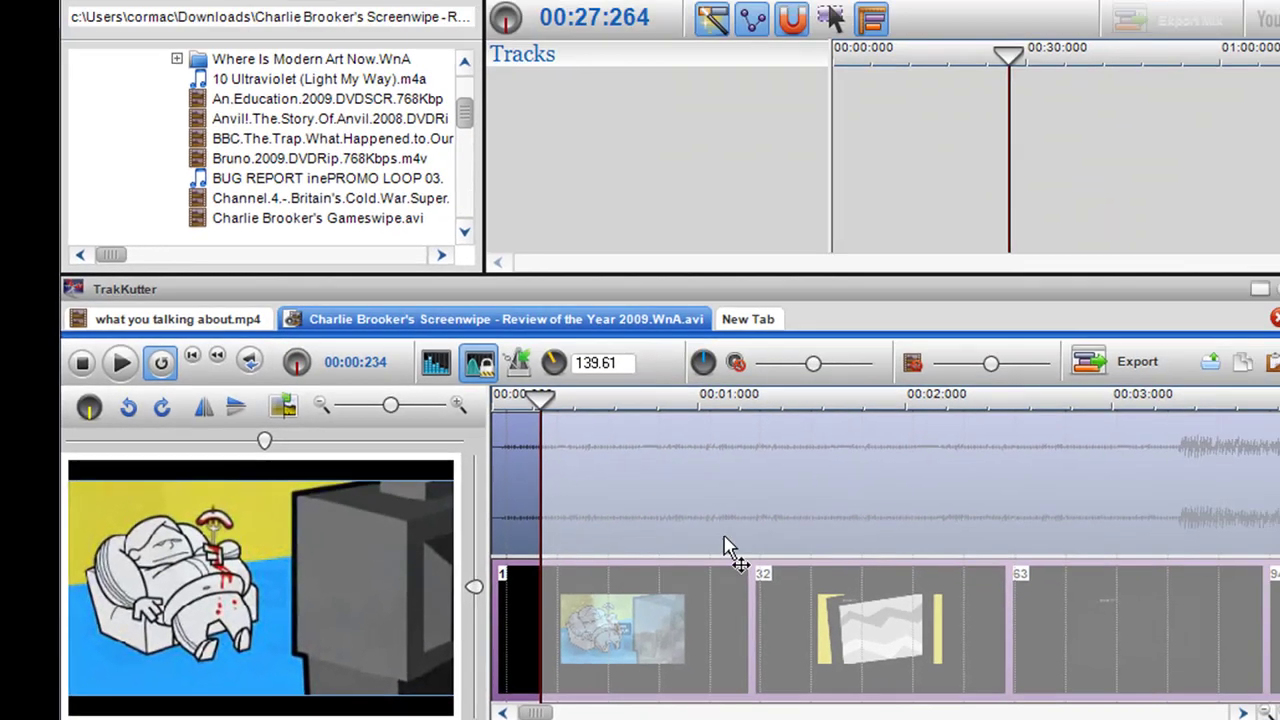
pyautogui.scroll(-3, 984, 483)
pyautogui.scroll(-4, 705, 550)
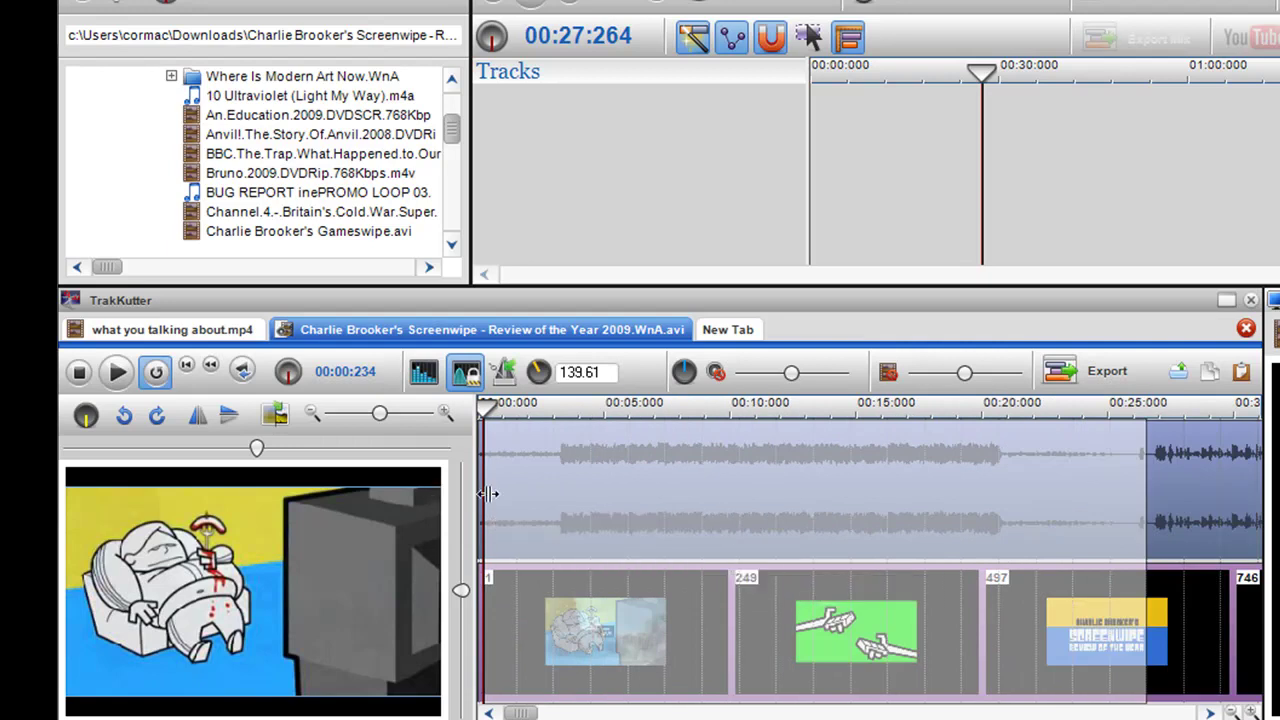
# Set the playhead to the title card's last frame at 00:26:189 and snap the selection end there
pyautogui.moveTo(484, 490); pyautogui.dragTo(1016, 521)
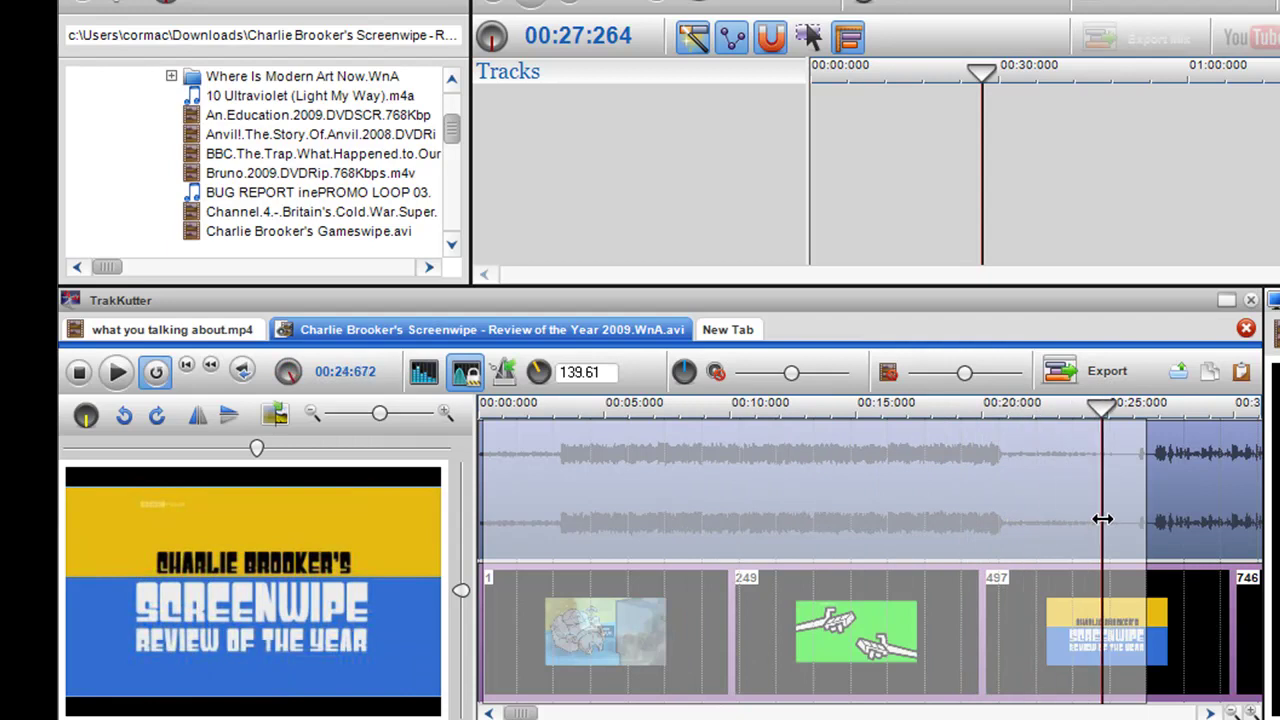
pyautogui.moveTo(1102, 519); pyautogui.dragTo(1137, 523)
pyautogui.scroll(5, 1100, 515)
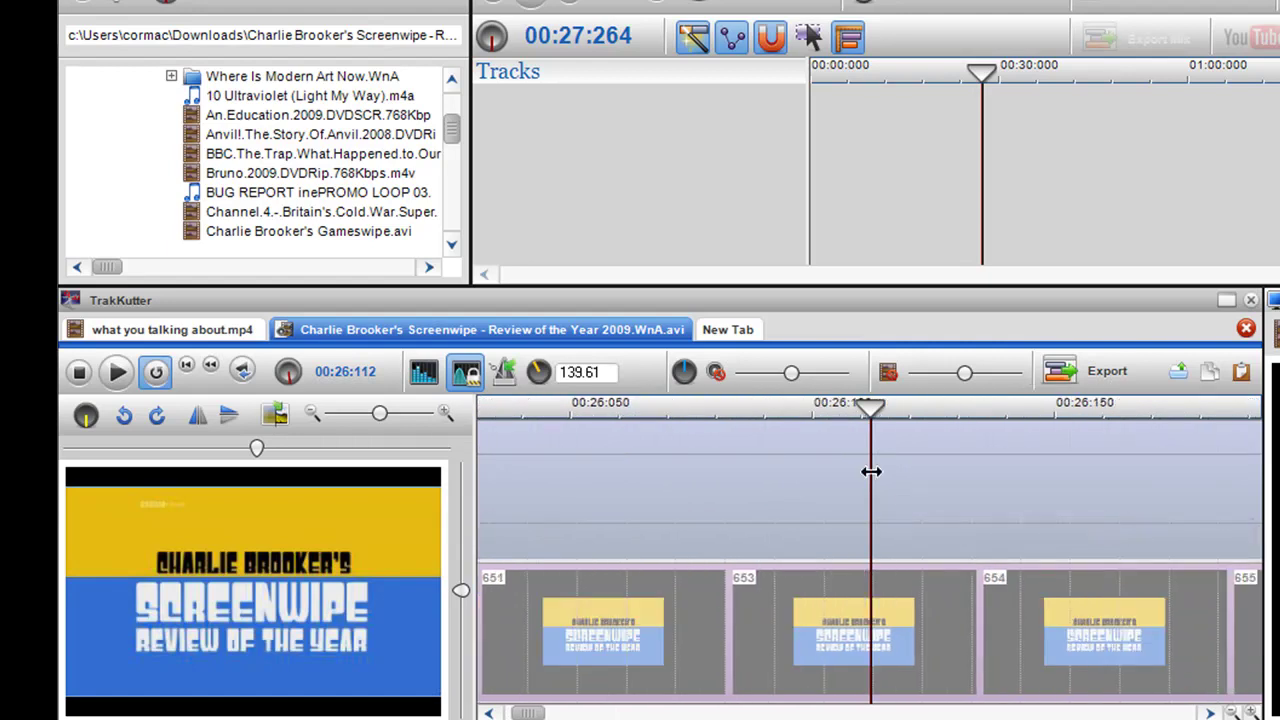
pyautogui.scroll(-2, 886, 497)
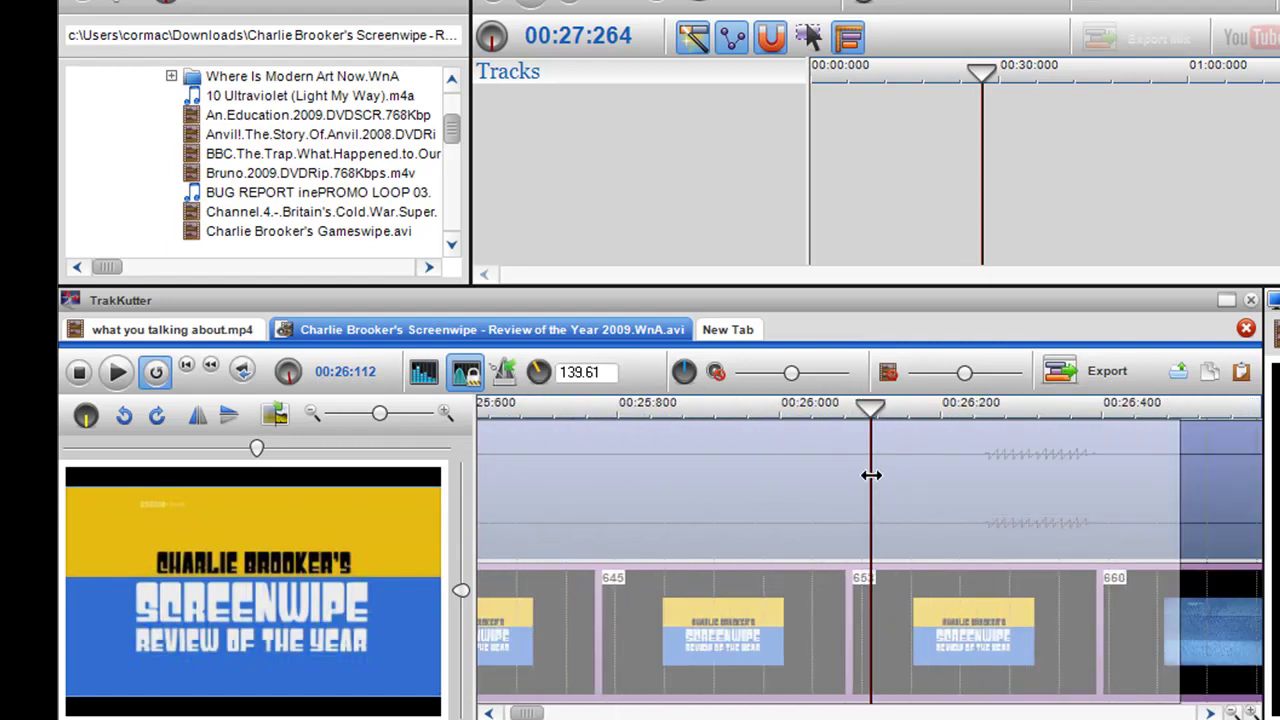
pyautogui.moveTo(871, 477); pyautogui.dragTo(931, 474)
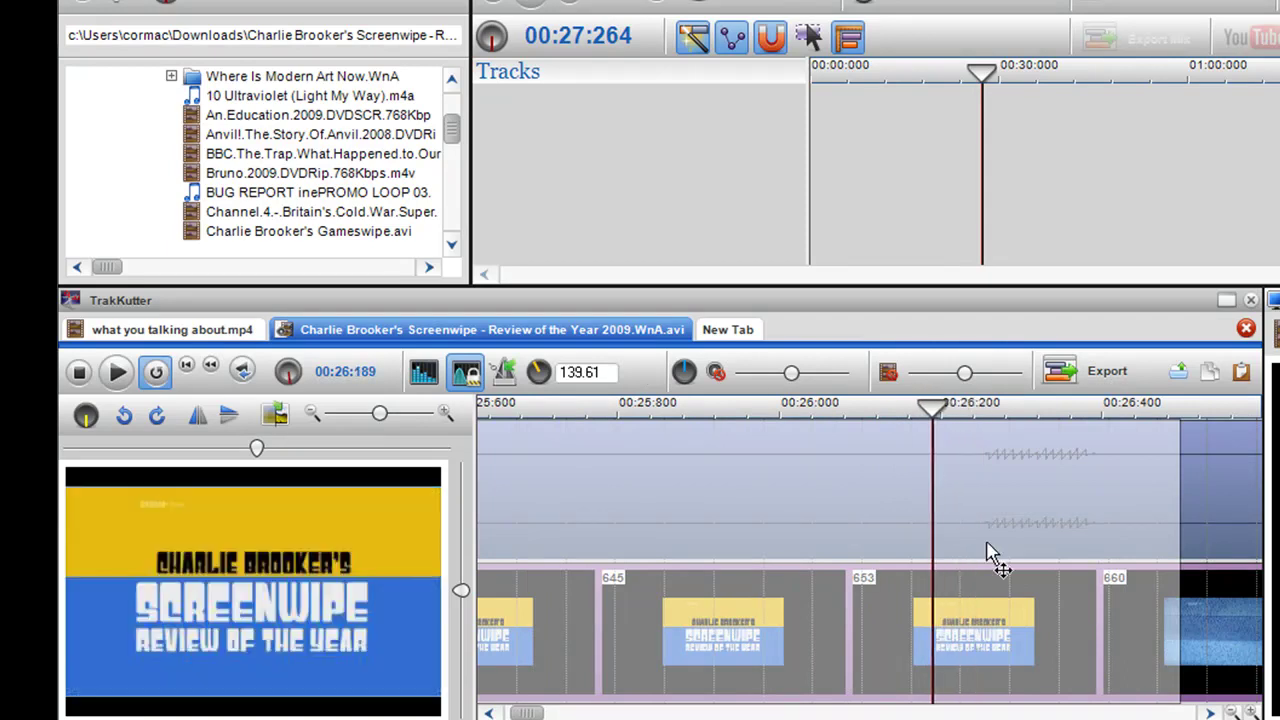
pyautogui.rightClick(902, 467)
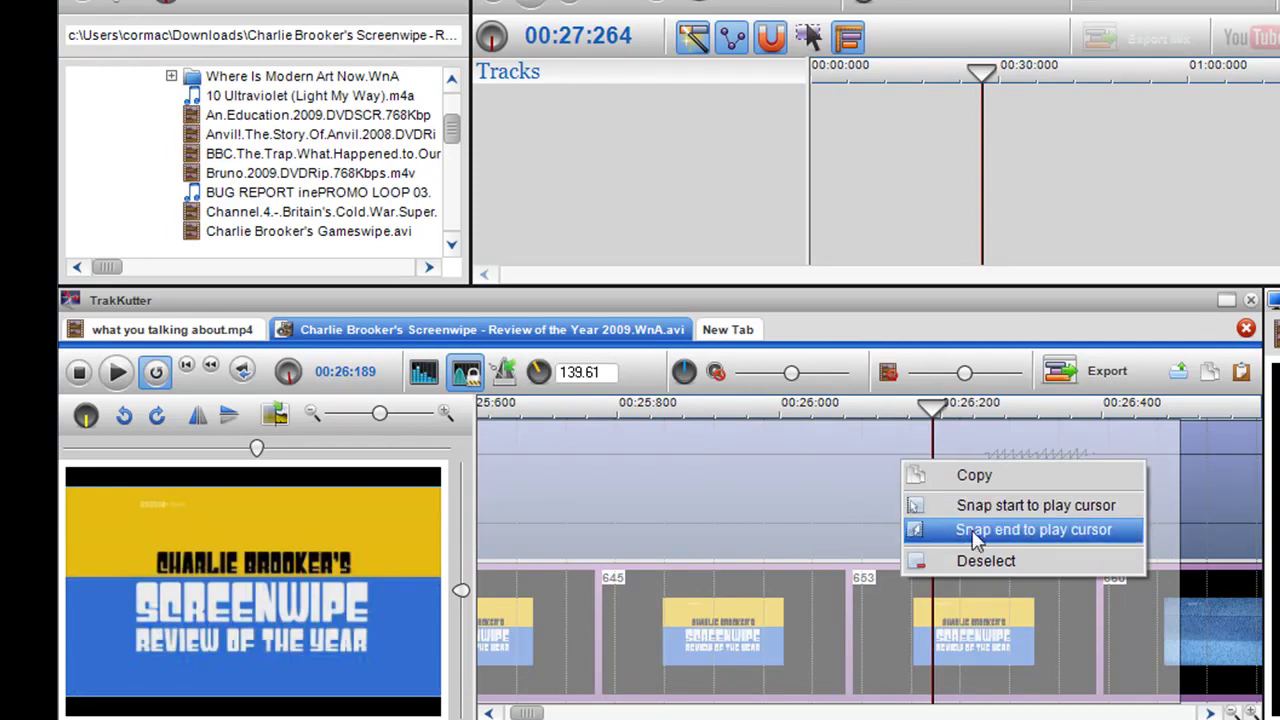
pyautogui.click(975, 538)
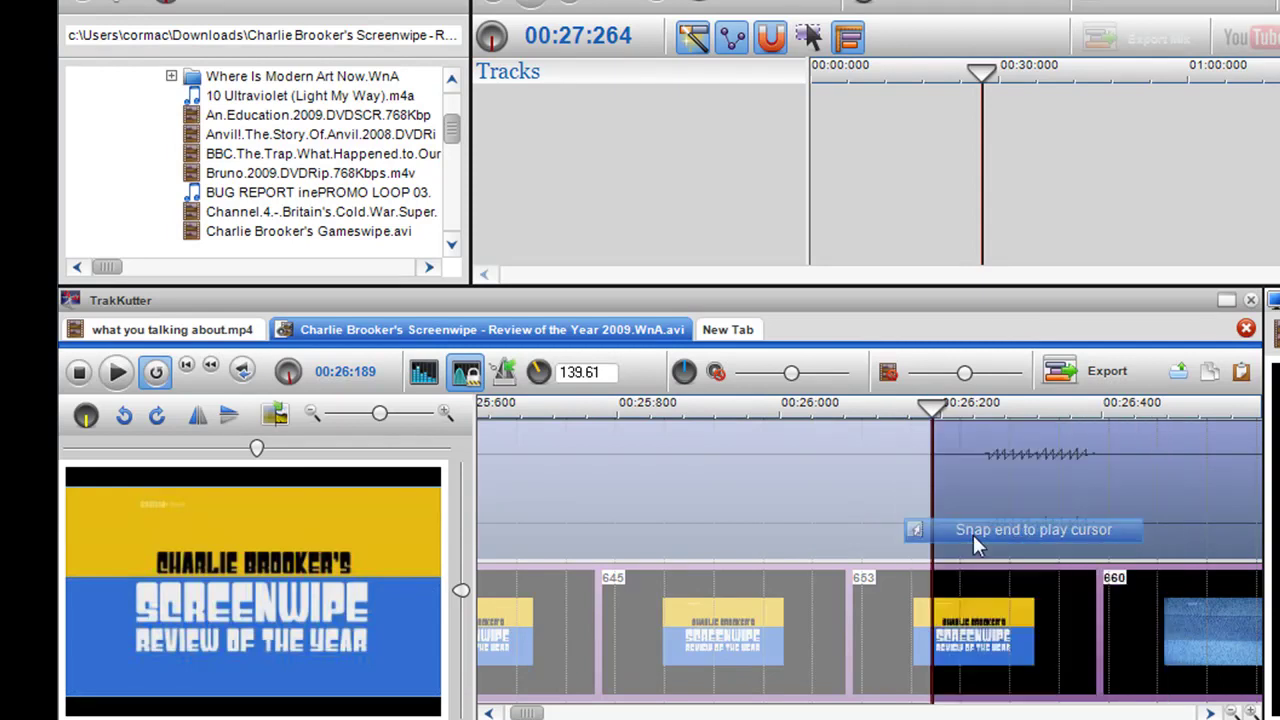
pyautogui.rightClick(710, 487)
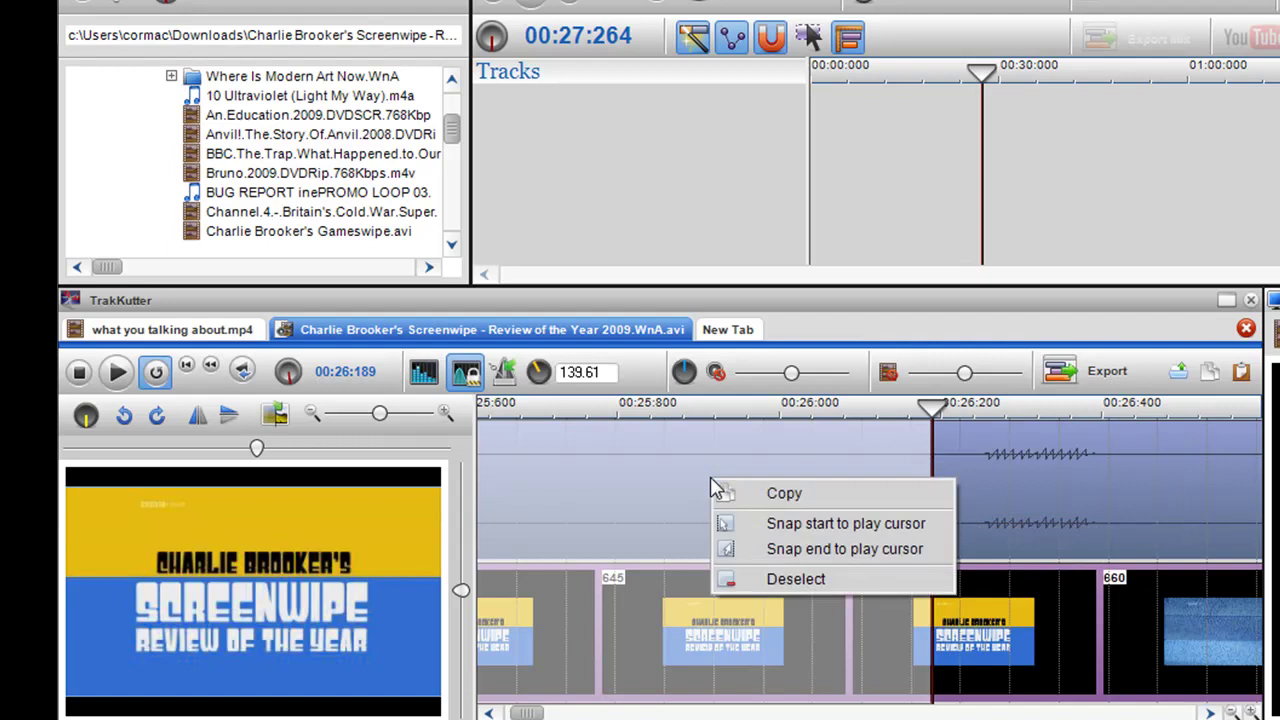
pyautogui.click(745, 491)
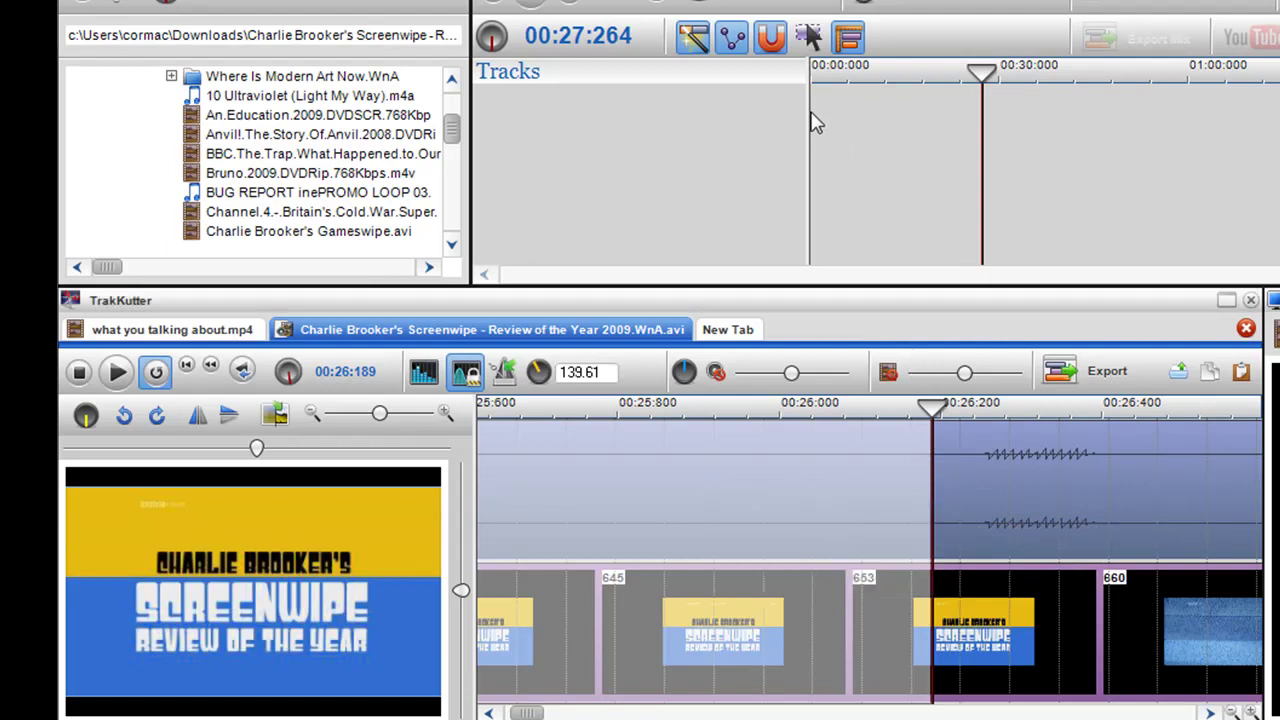
pyautogui.click(876, 128)
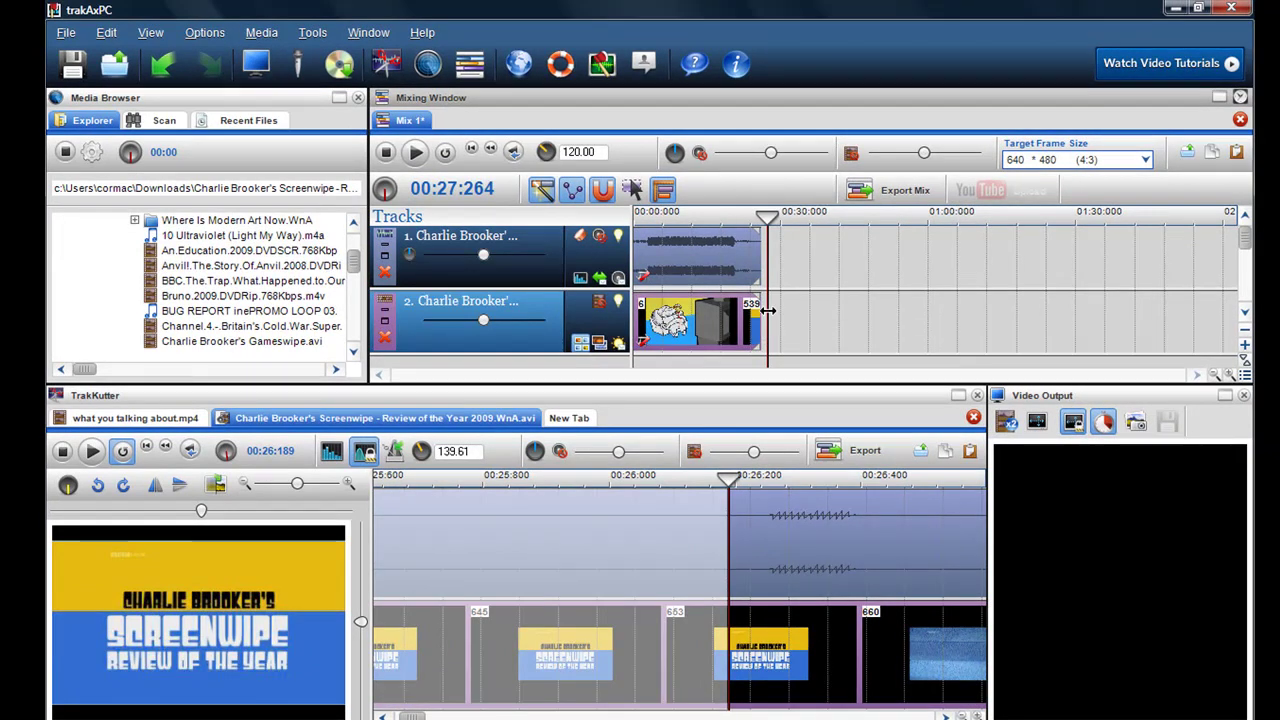
pyautogui.moveTo(767, 317); pyautogui.dragTo(636, 312)
pyautogui.scroll(3, 851, 288)
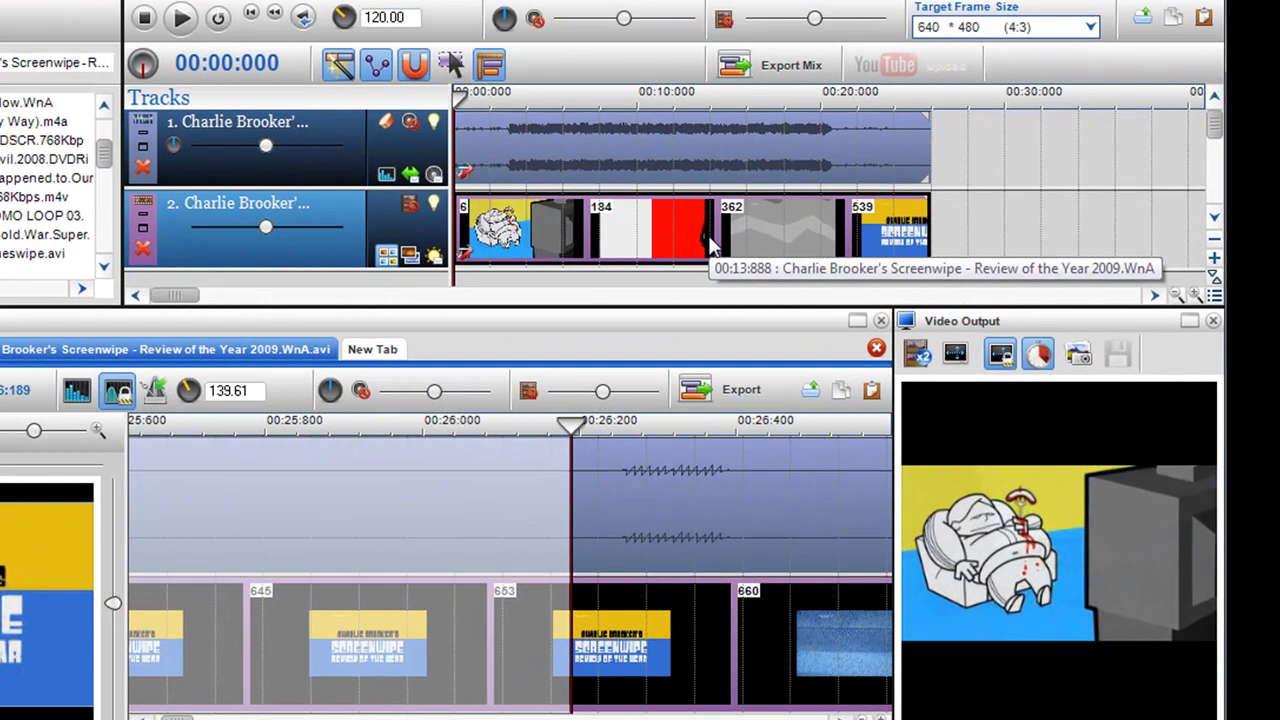
# Select the track 1 audio clip and scrub the mix forward toward the red TV scene
pyautogui.click(580, 172)
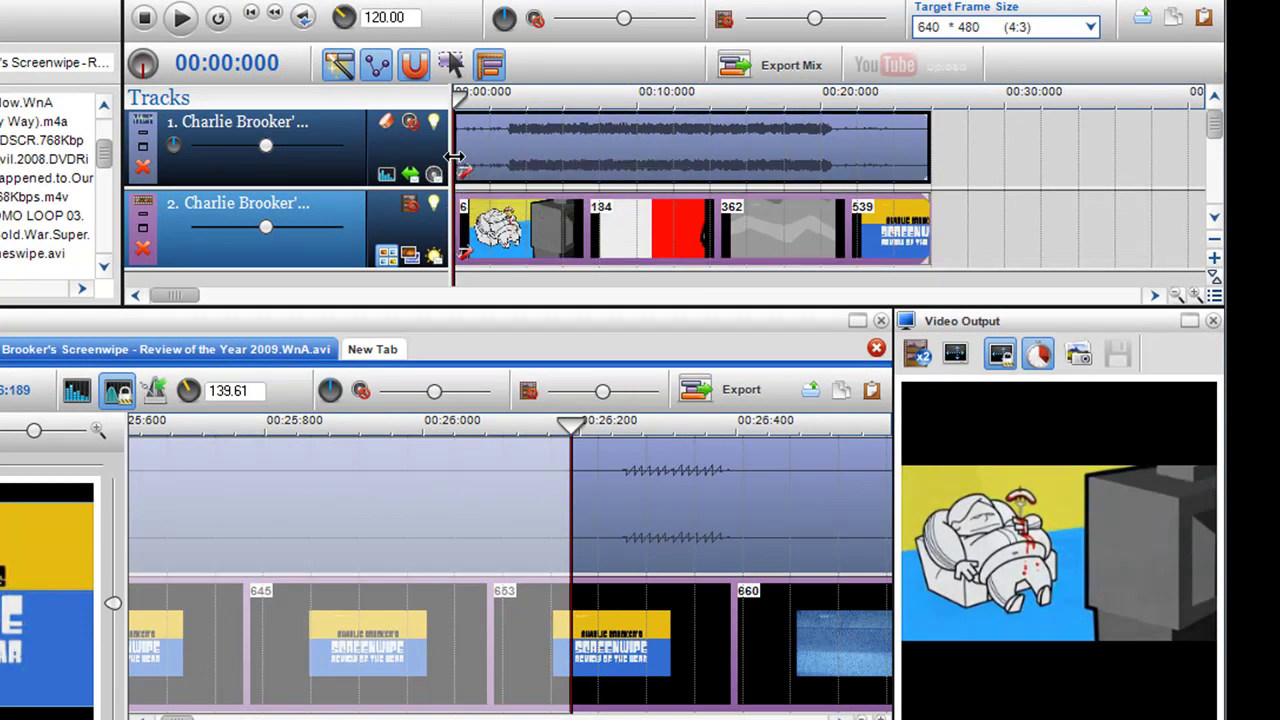
pyautogui.click(501, 165)
pyautogui.moveTo(516, 162); pyautogui.dragTo(586, 167)
pyautogui.scroll(3, 600, 178)
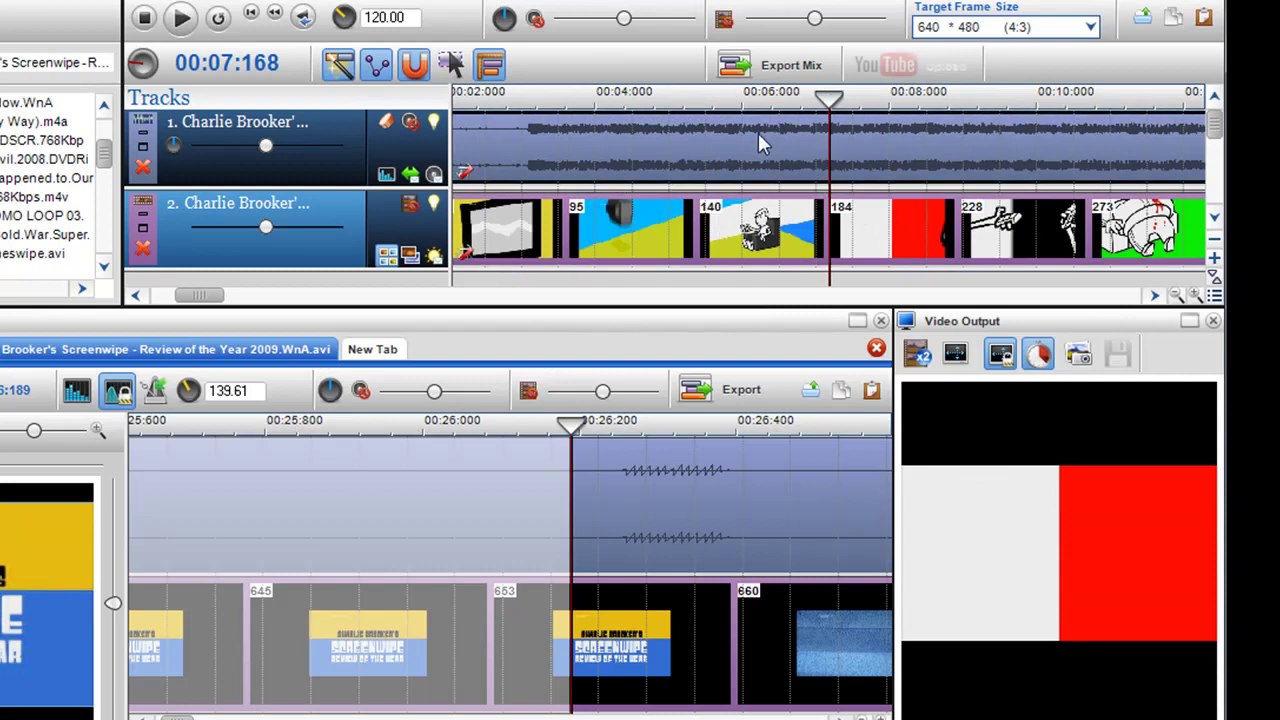
# Mark a time range across both tracks around the TV scene, roughly 5 to 8.6 seconds
pyautogui.moveTo(771, 114); pyautogui.dragTo(936, 265)
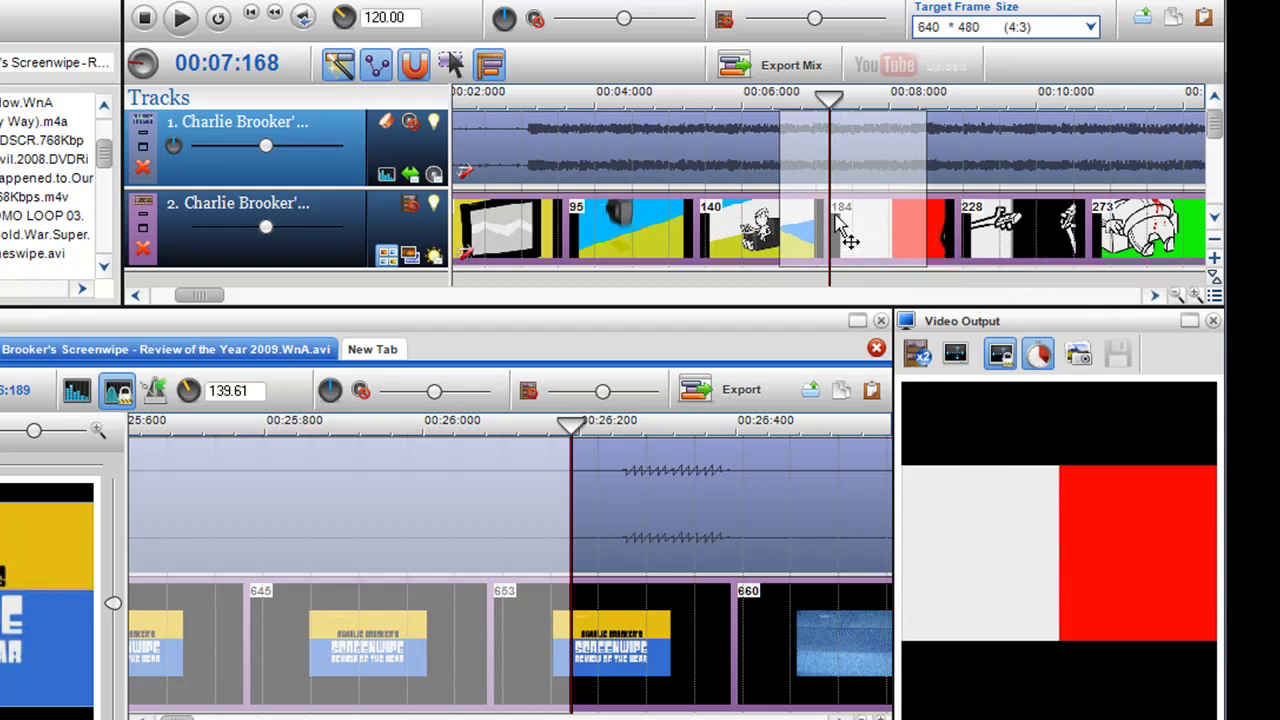
pyautogui.moveTo(829, 213); pyautogui.dragTo(669, 216)
pyautogui.click(775, 218)
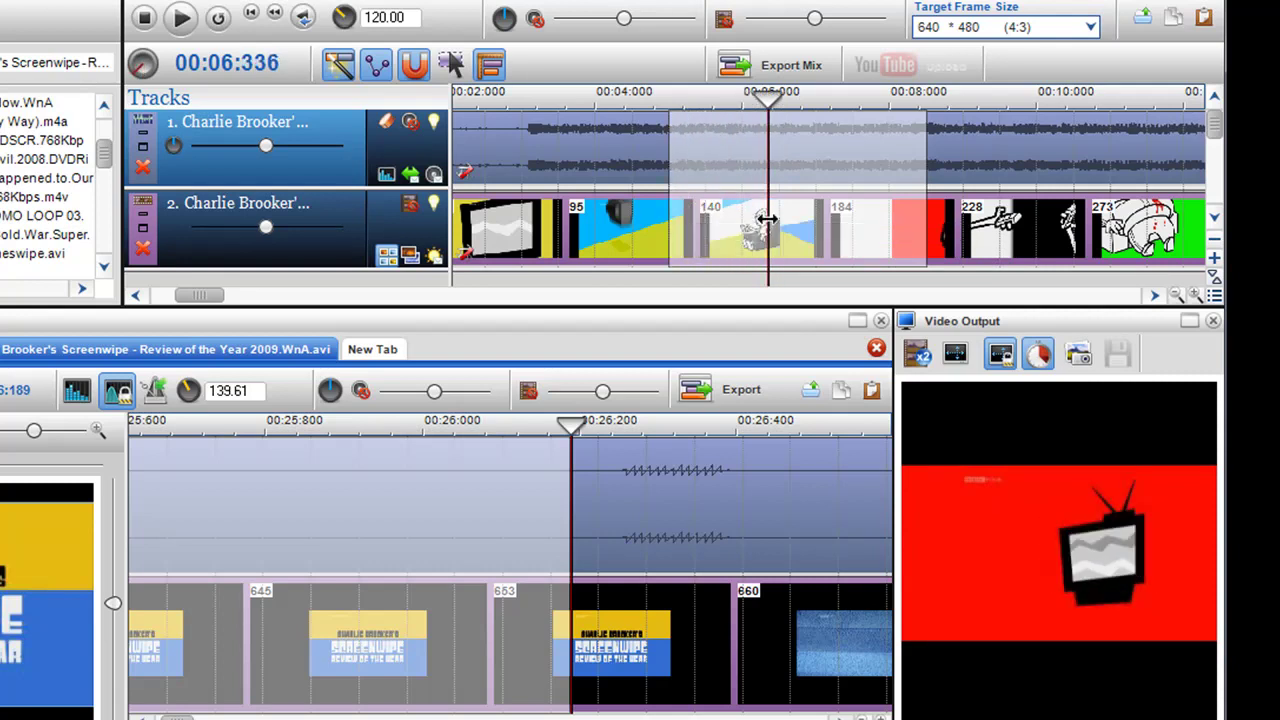
pyautogui.moveTo(759, 218); pyautogui.dragTo(724, 216)
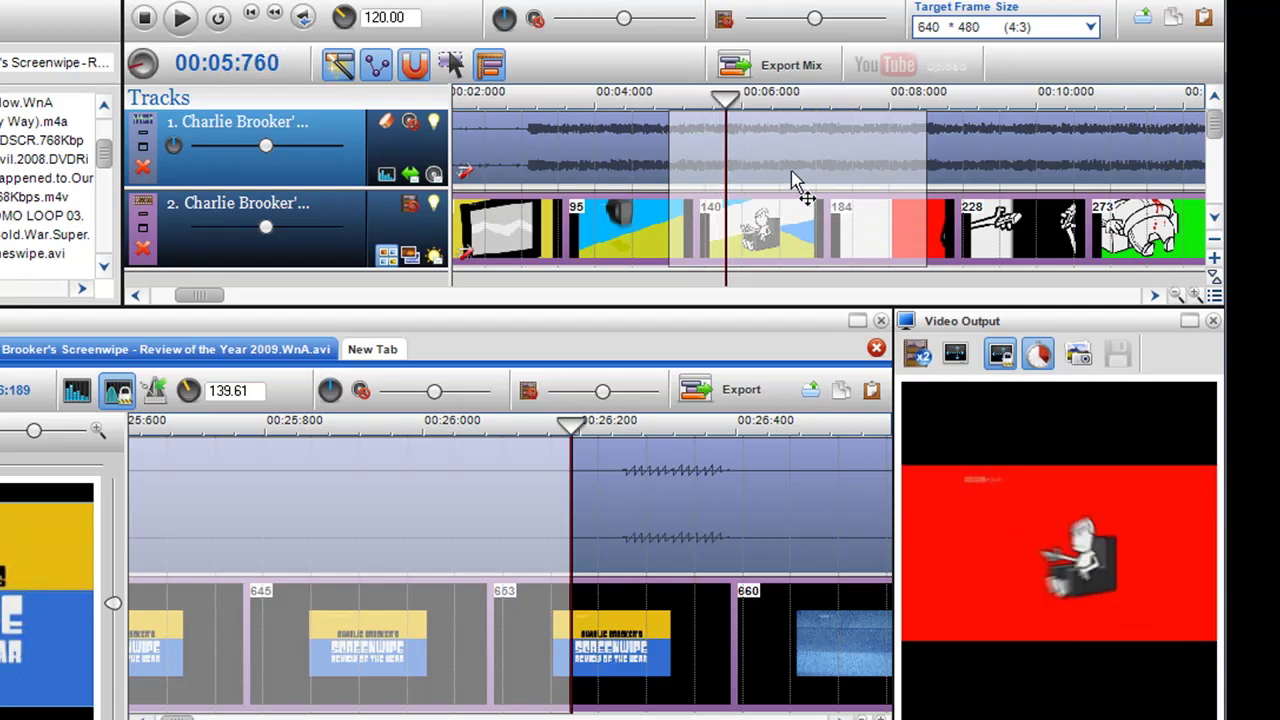
pyautogui.moveTo(918, 160); pyautogui.dragTo(952, 160)
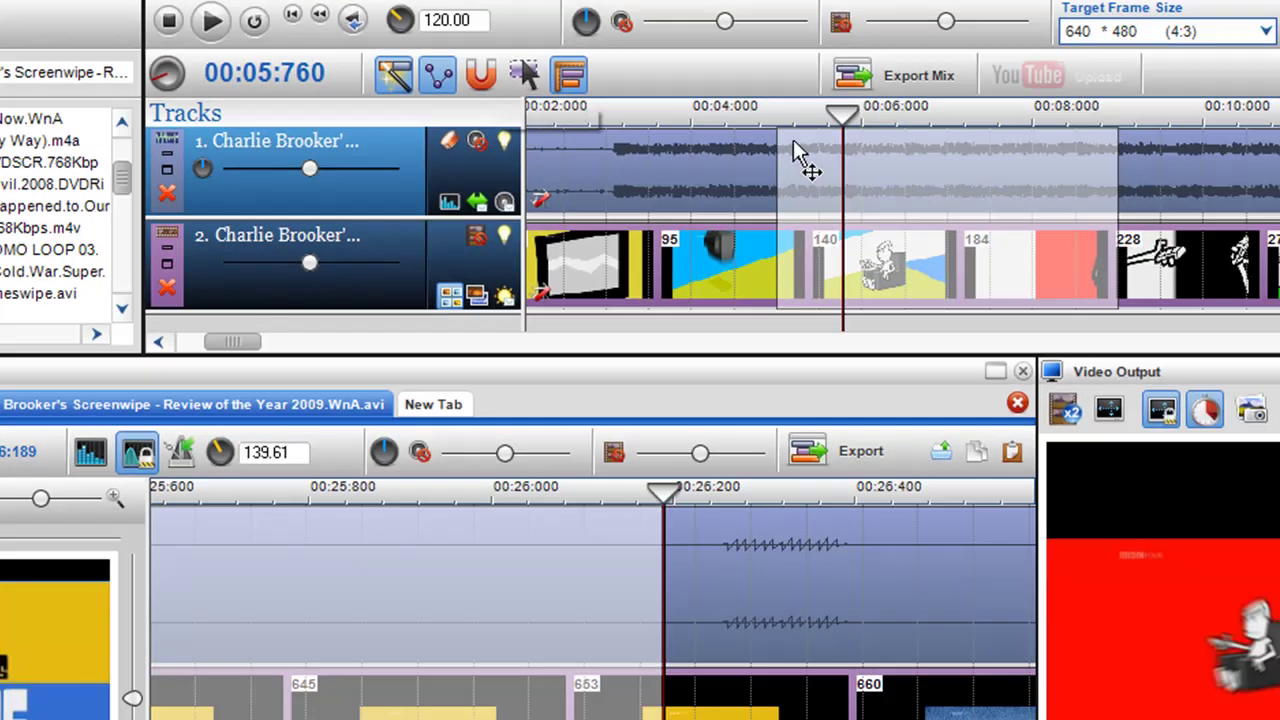
# Snap the marked range's start to the TV scene's beginning at 00:05:888
pyautogui.moveTo(683, 131)
pyautogui.mouseDown()
pyautogui.moveTo(700, 131)
pyautogui.moveTo(668, 131)
pyautogui.moveTo(697, 131)
pyautogui.mouseUp()
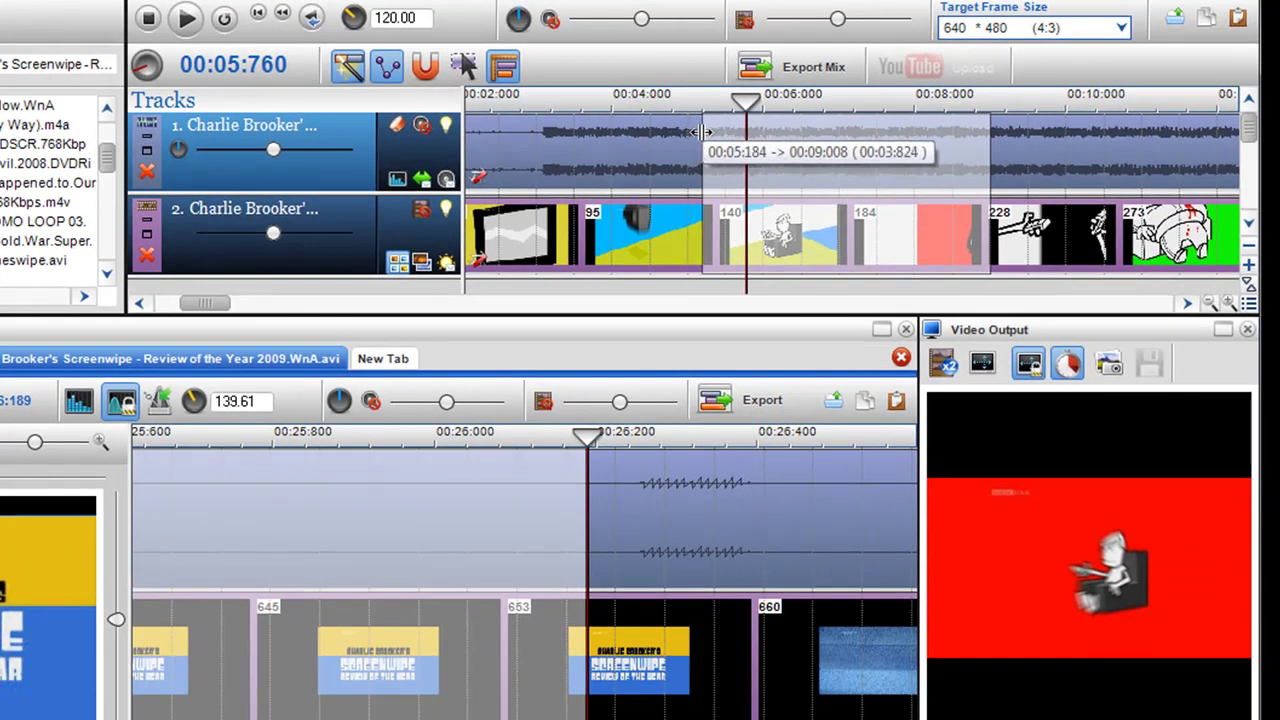
pyautogui.moveTo(746, 240)
pyautogui.mouseDown()
pyautogui.moveTo(730, 240)
pyautogui.moveTo(755, 240)
pyautogui.mouseUp()
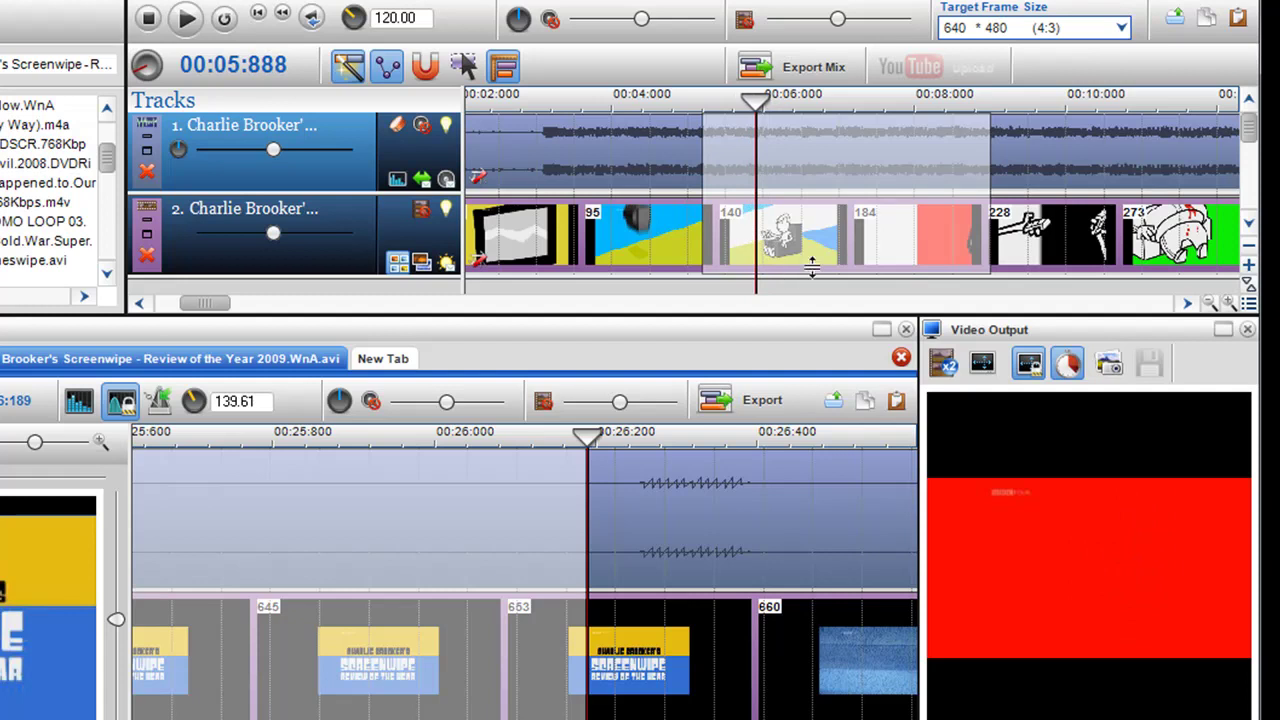
pyautogui.rightClick(757, 158)
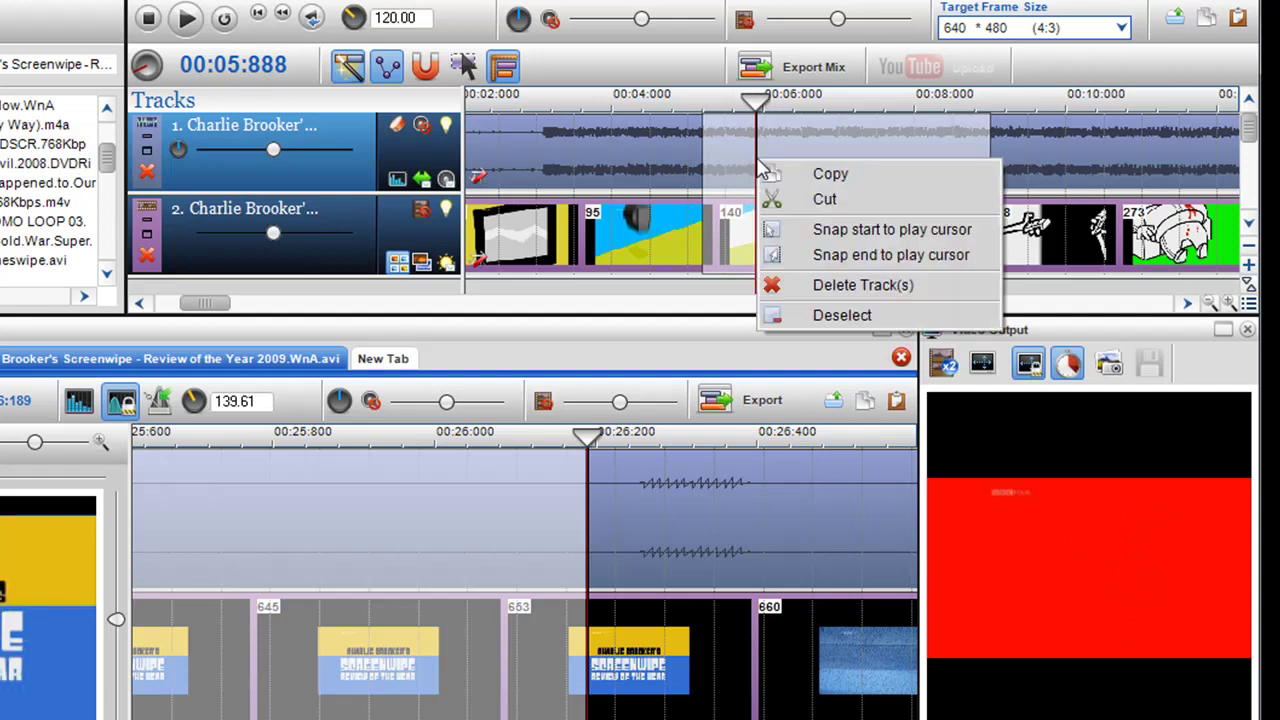
pyautogui.click(828, 232)
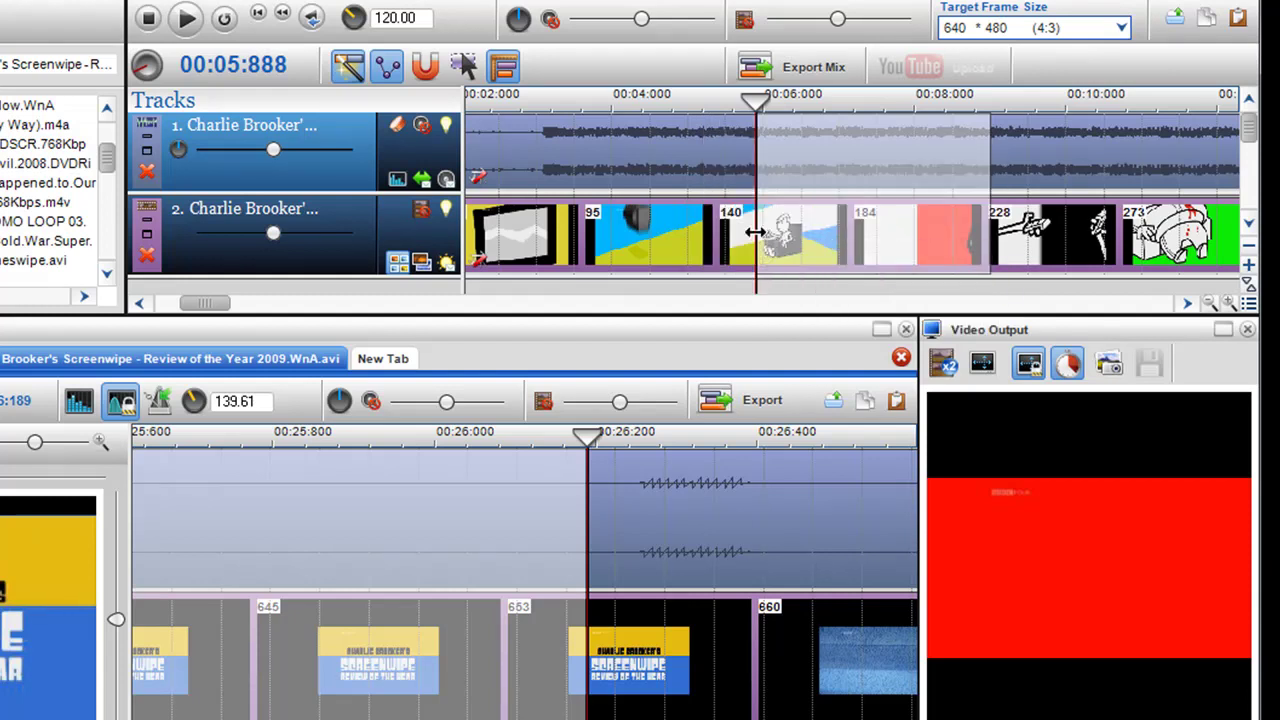
# Snap the marked range's end to the TV scene's end at 00:07:248
pyautogui.moveTo(757, 232); pyautogui.dragTo(858, 247)
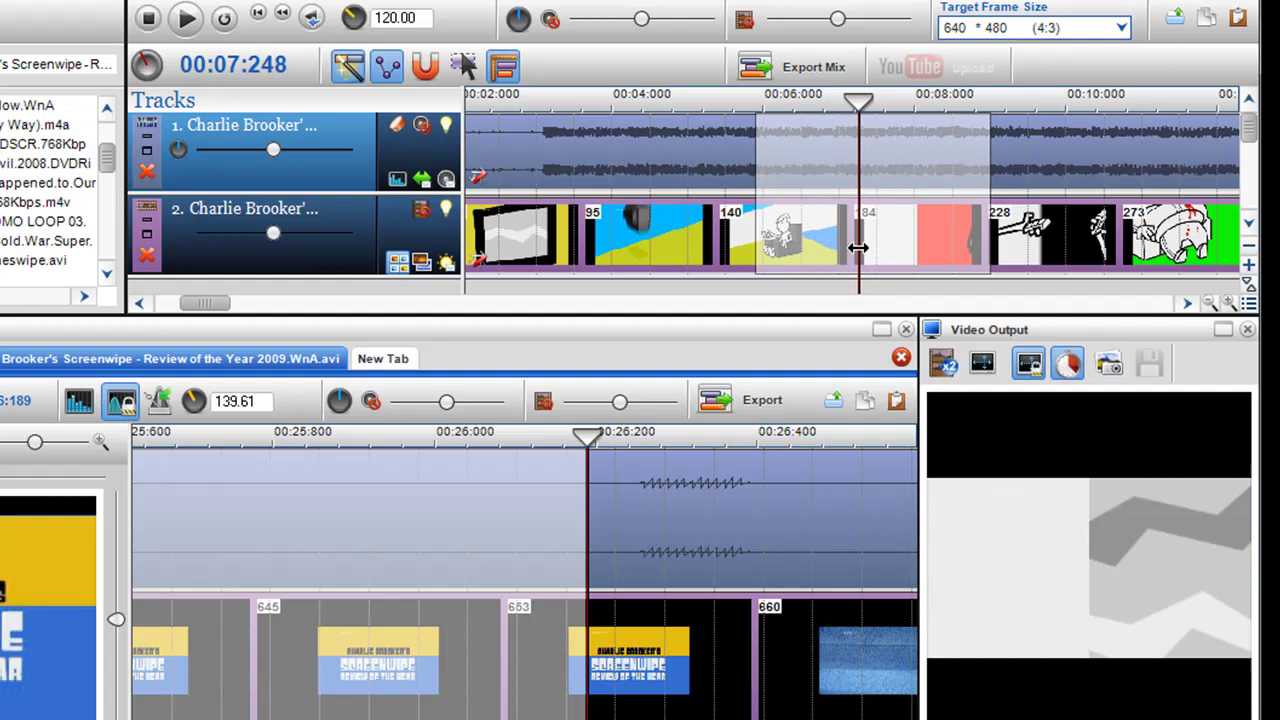
pyautogui.rightClick(857, 152)
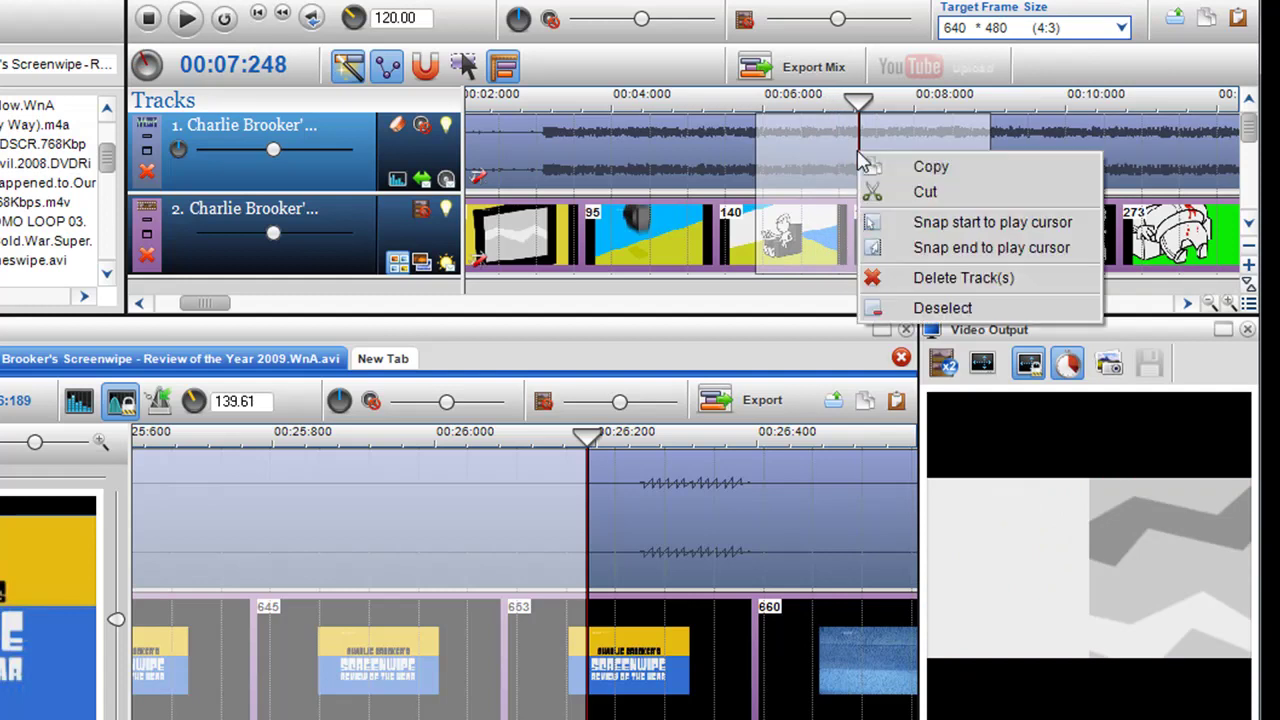
pyautogui.click(924, 250)
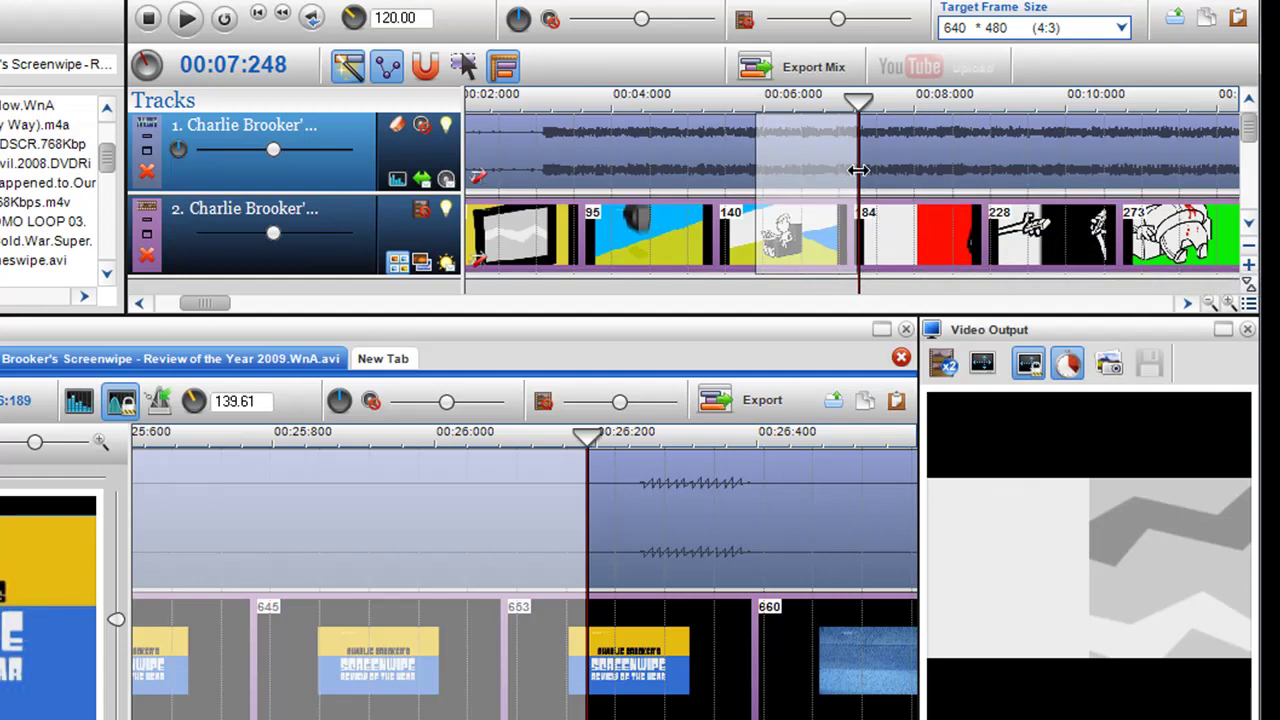
pyautogui.moveTo(858, 170); pyautogui.dragTo(800, 181)
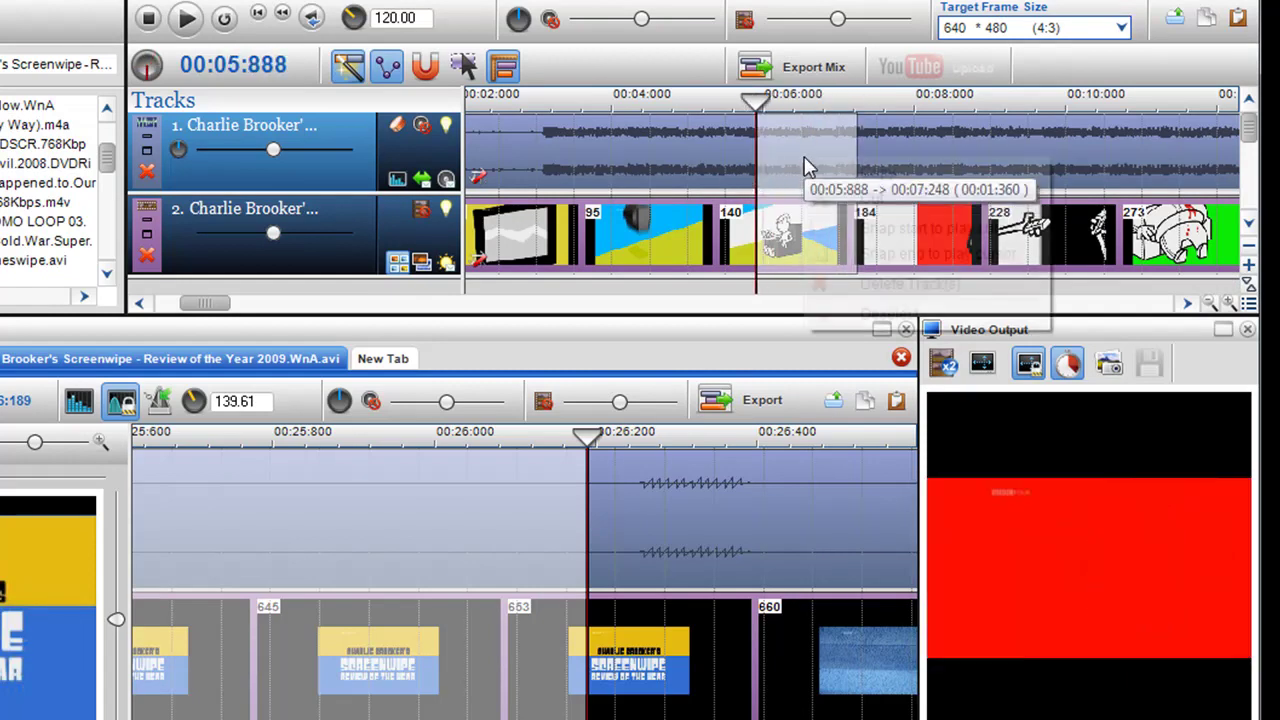
# Cut the marked TV section and slide the later audio and video clips left to close the gap
pyautogui.rightClick(806, 164)
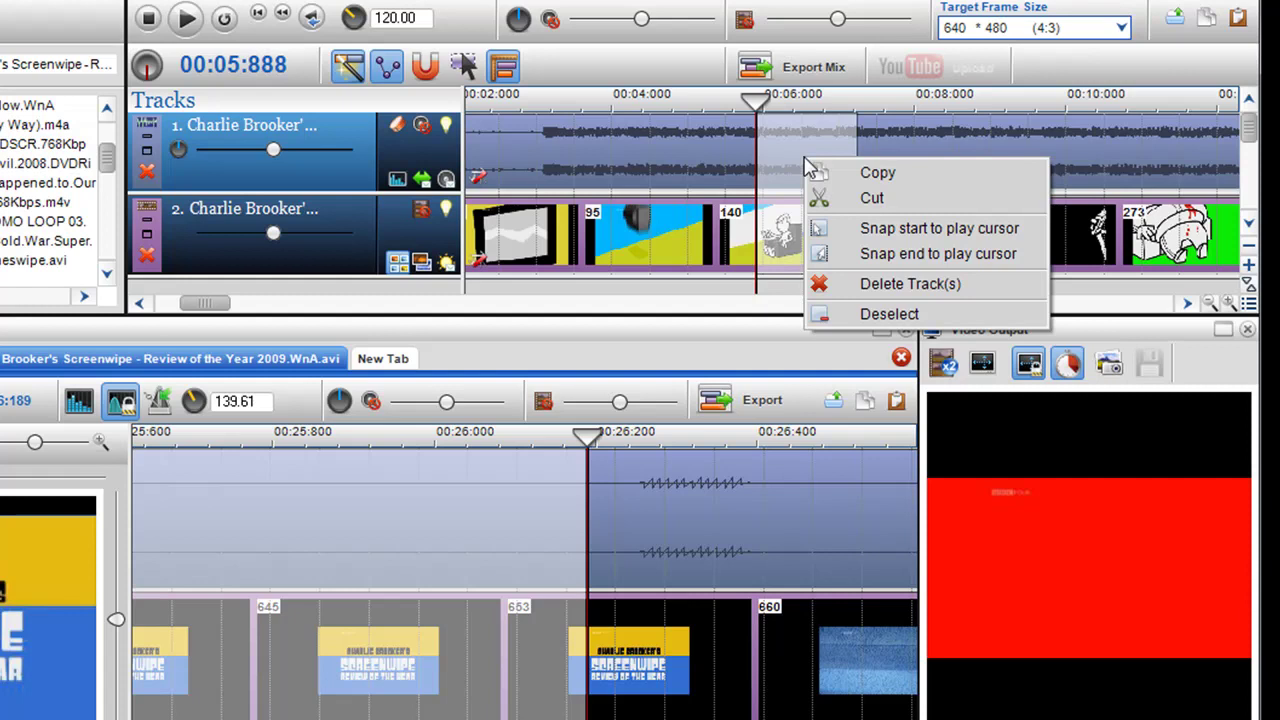
pyautogui.click(843, 198)
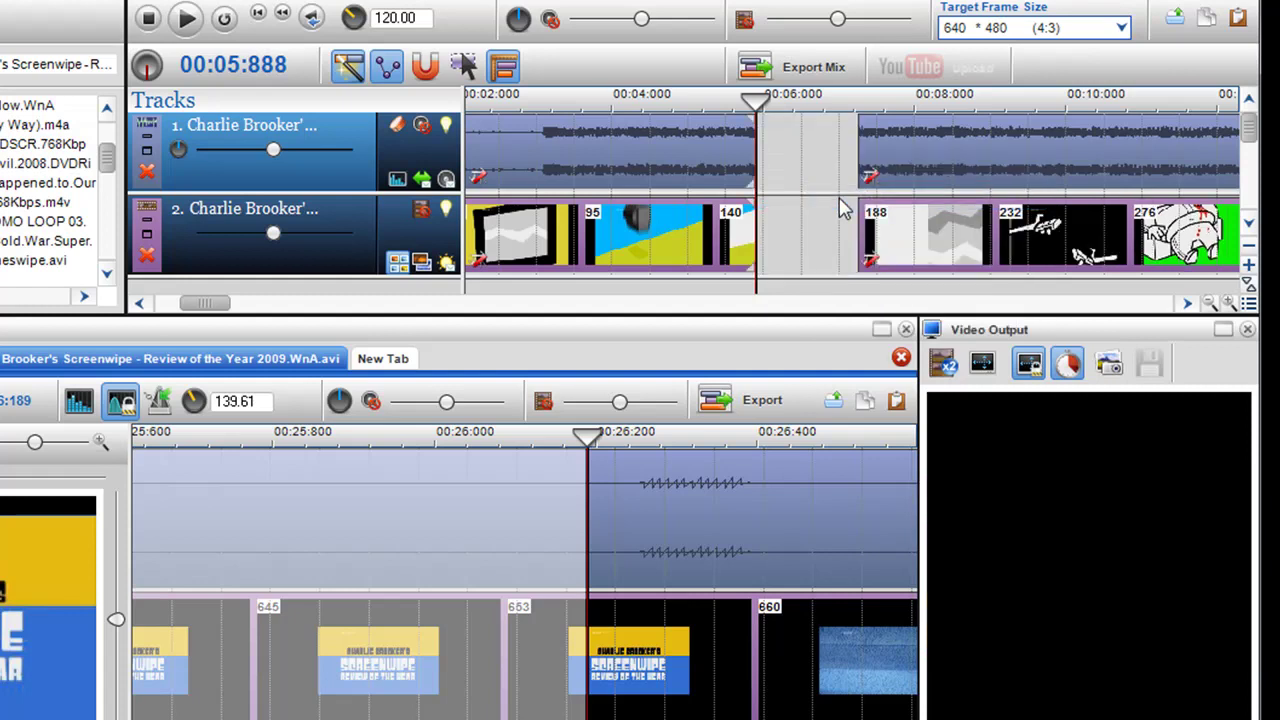
pyautogui.moveTo(909, 160); pyautogui.dragTo(836, 162)
pyautogui.moveTo(949, 224); pyautogui.dragTo(847, 226)
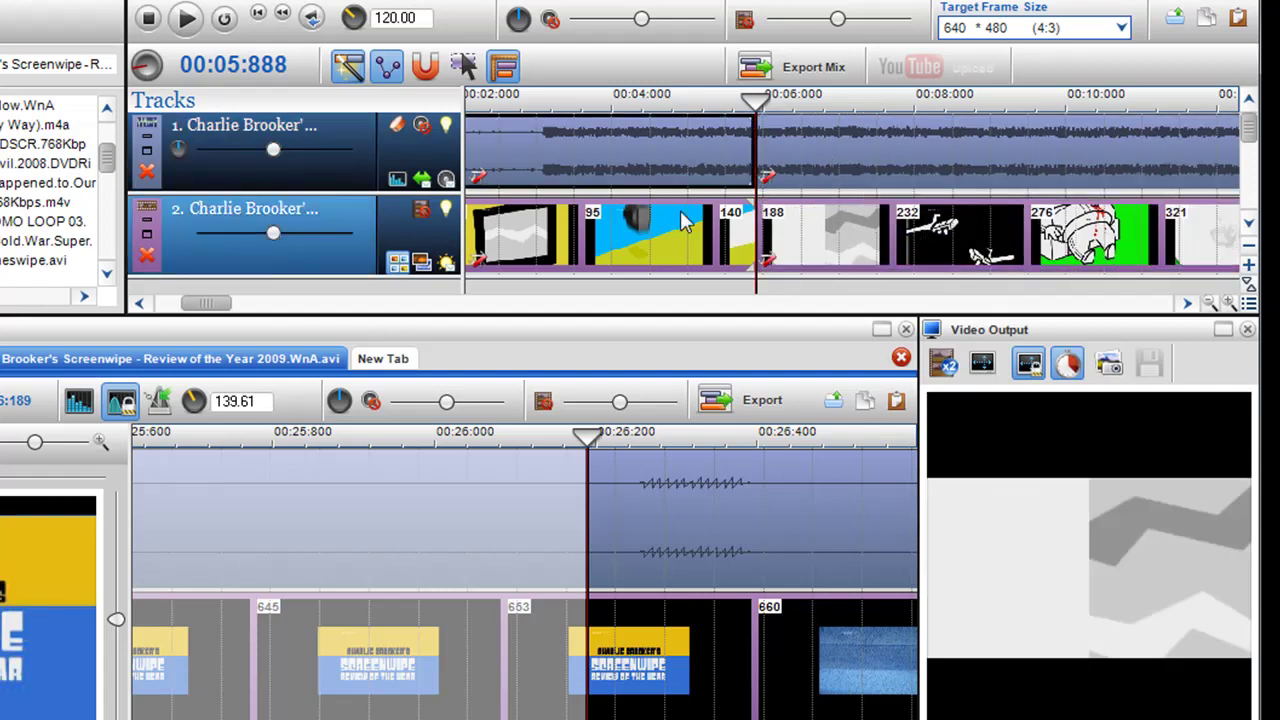
pyautogui.moveTo(756, 289); pyautogui.dragTo(716, 273)
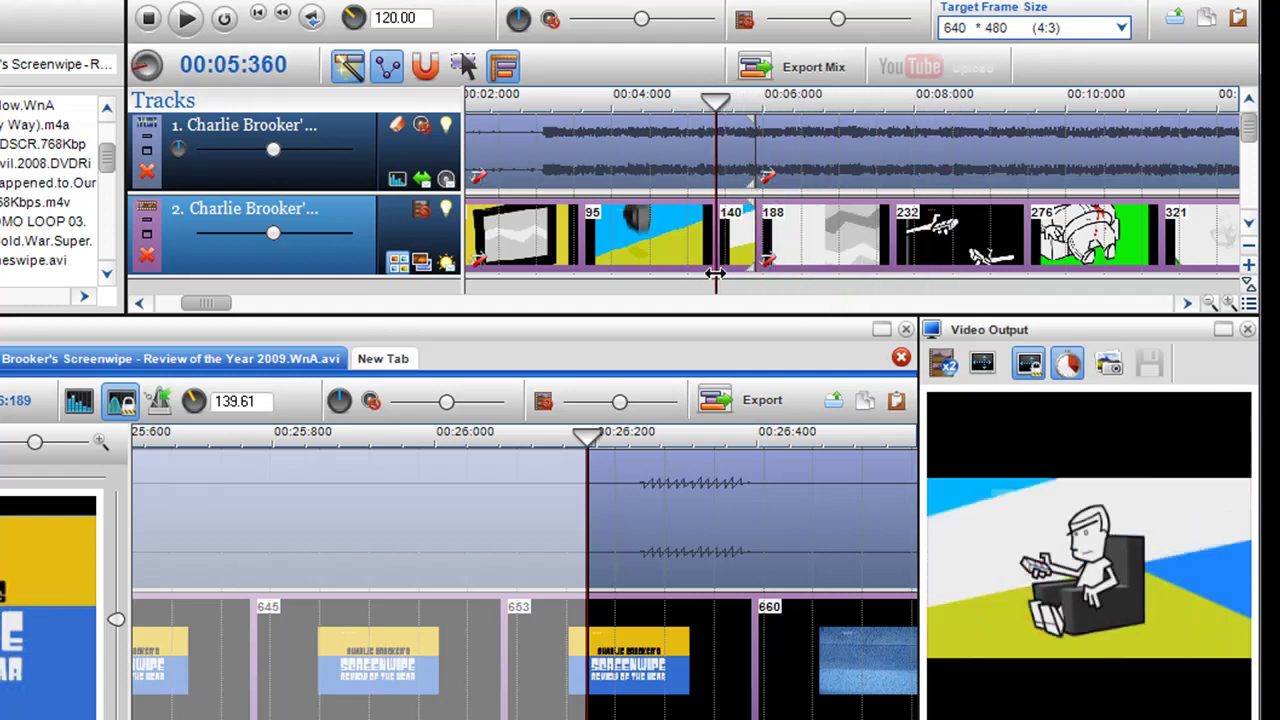